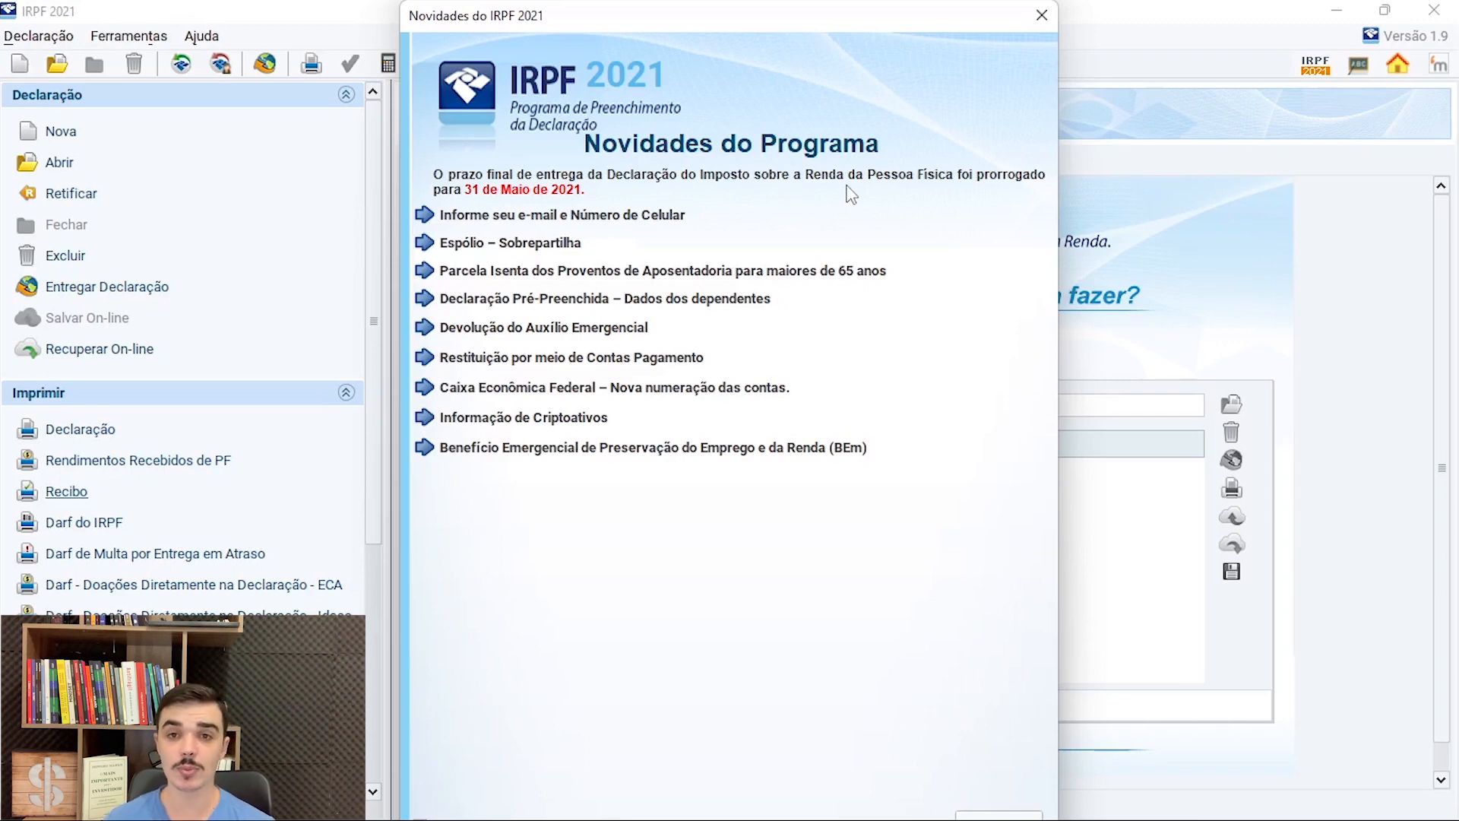
Dismiss the program news and open the Bens e Direitos form of the Ajuste declaration being filled in.
click(1042, 15)
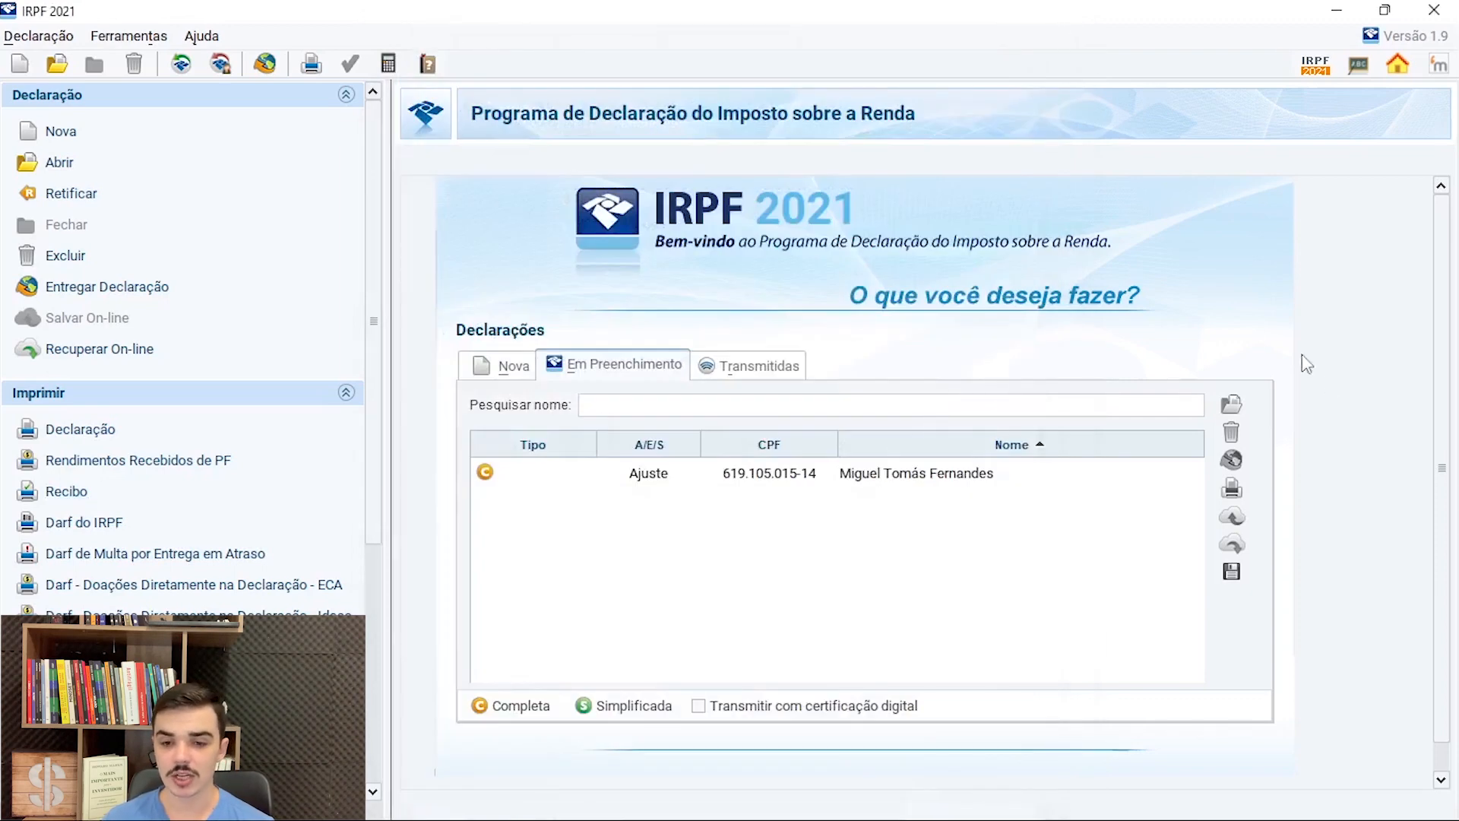
click(911, 482)
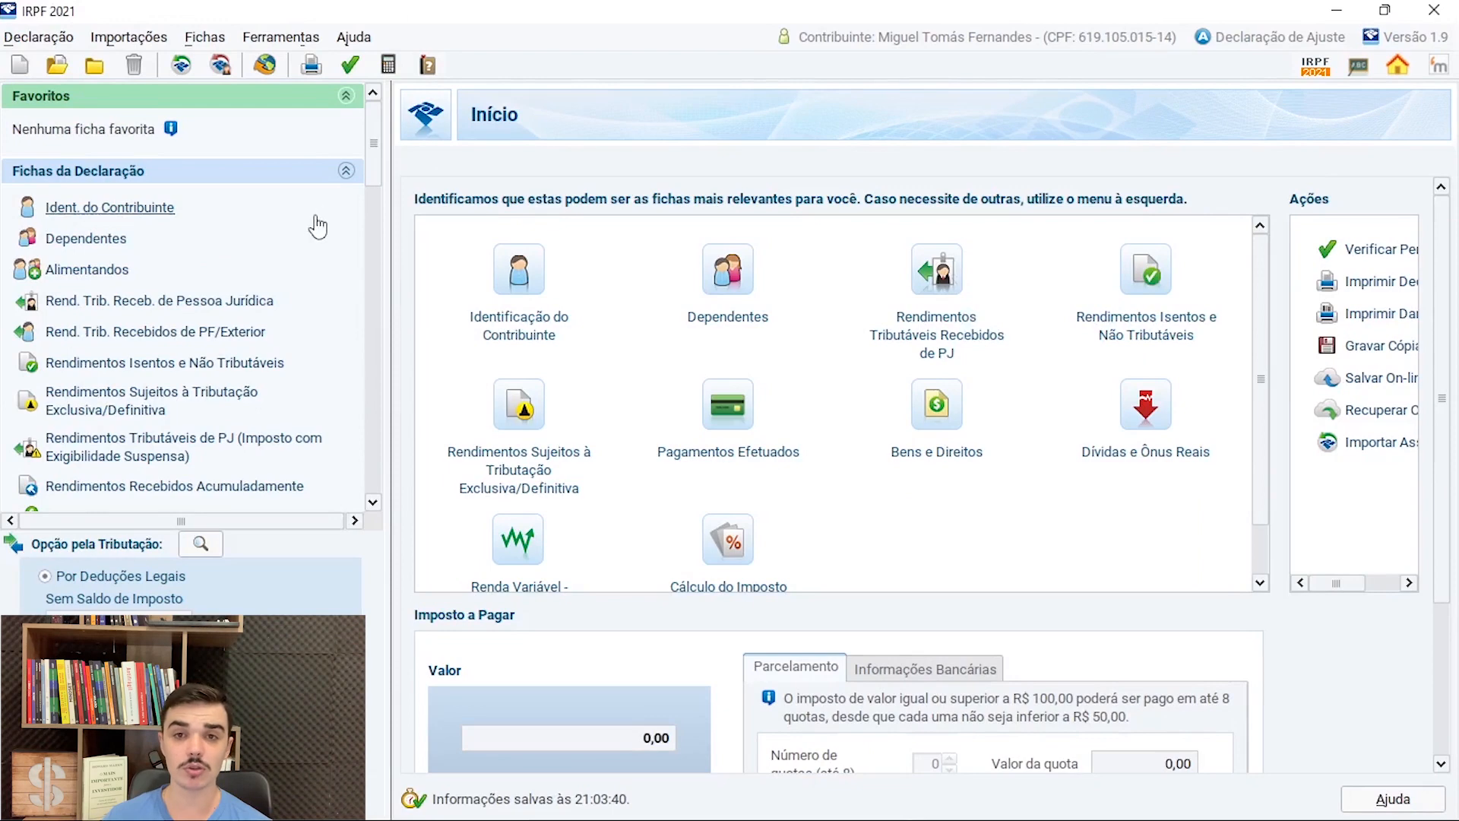
drag(374, 154, 386, 206)
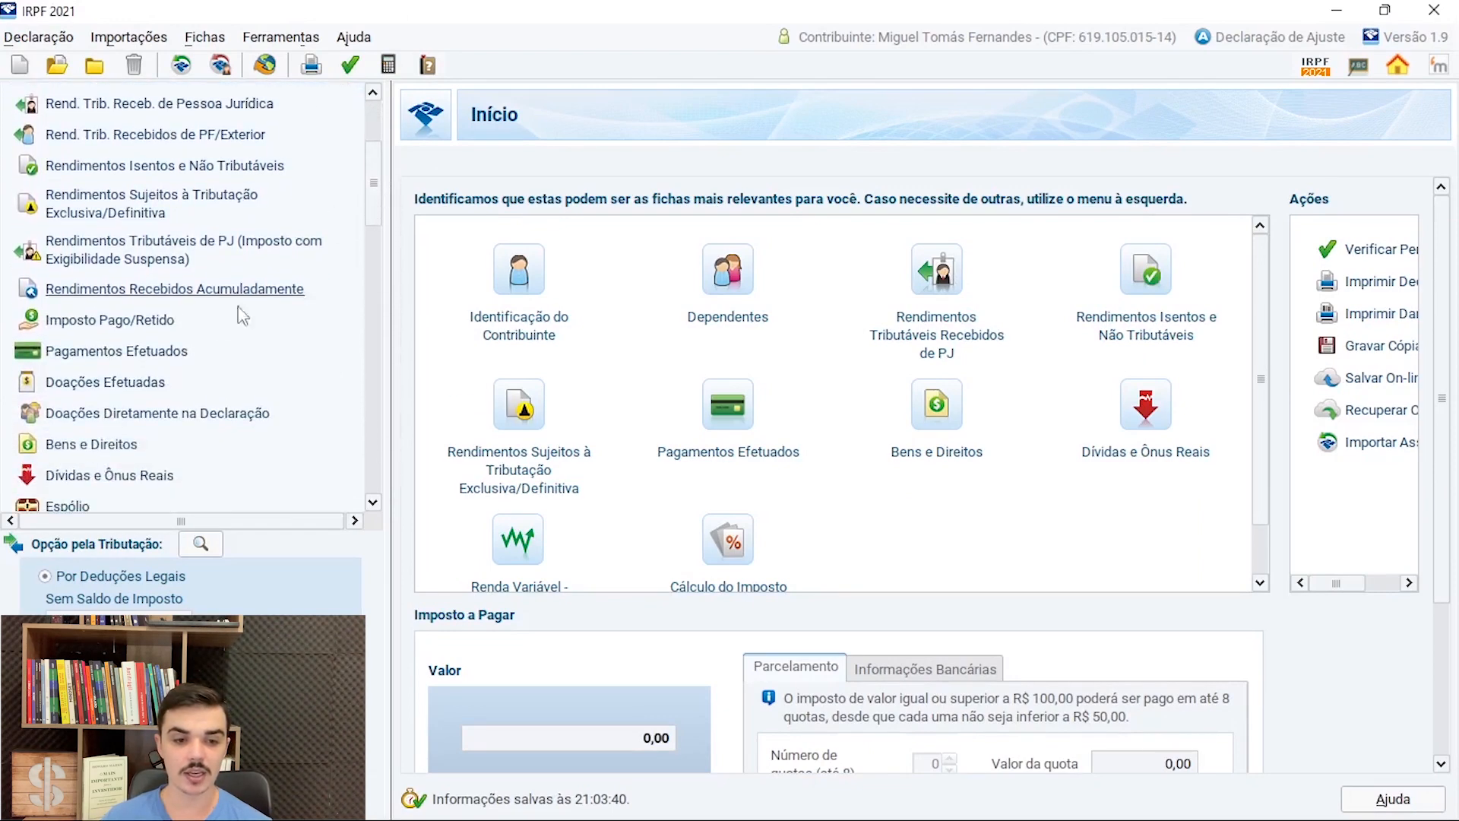
click(122, 445)
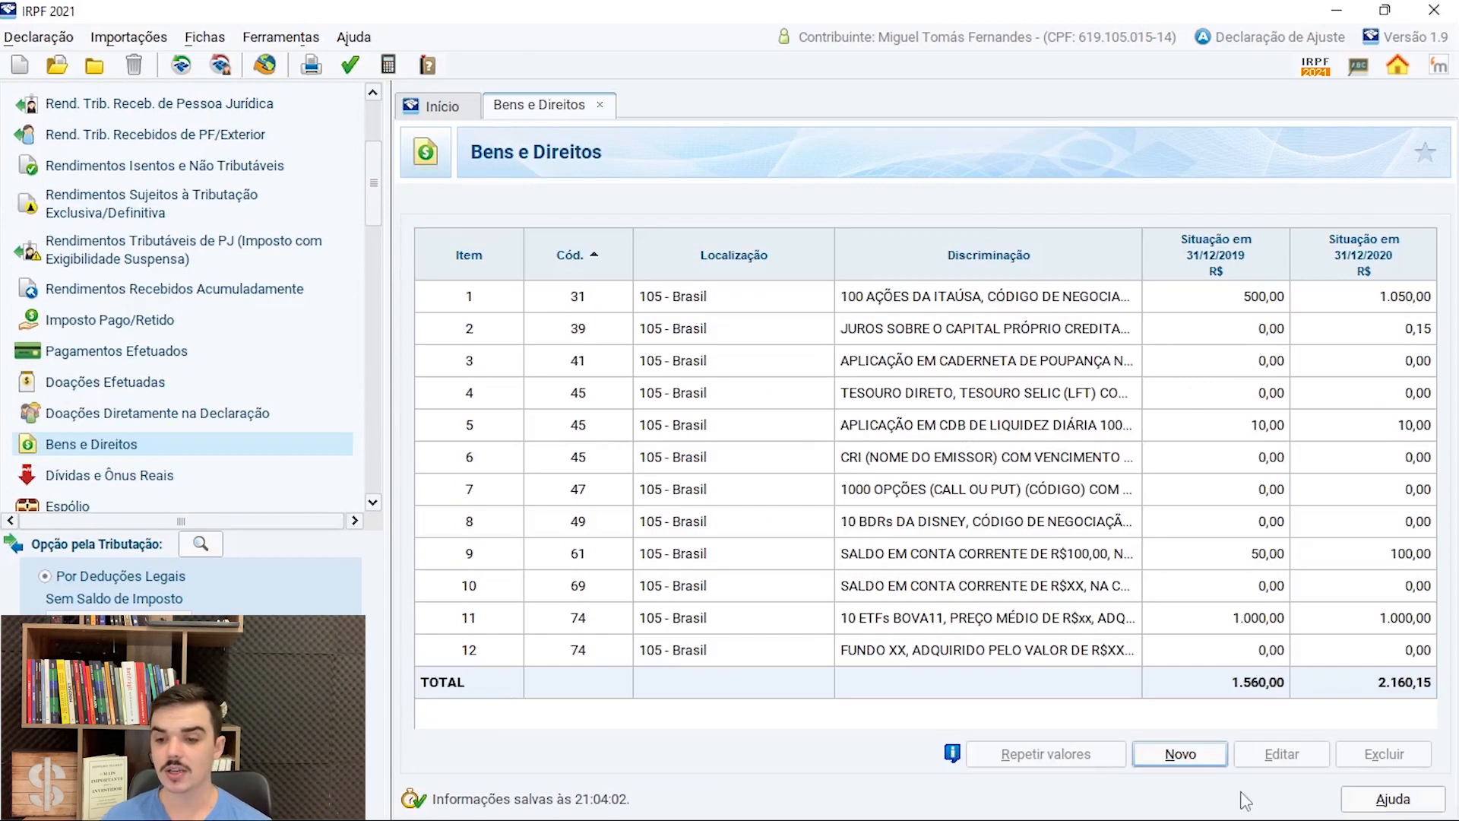
Add a new asset entry with the code 73 - Fundo de Investimento Imobiliário.
click(1204, 756)
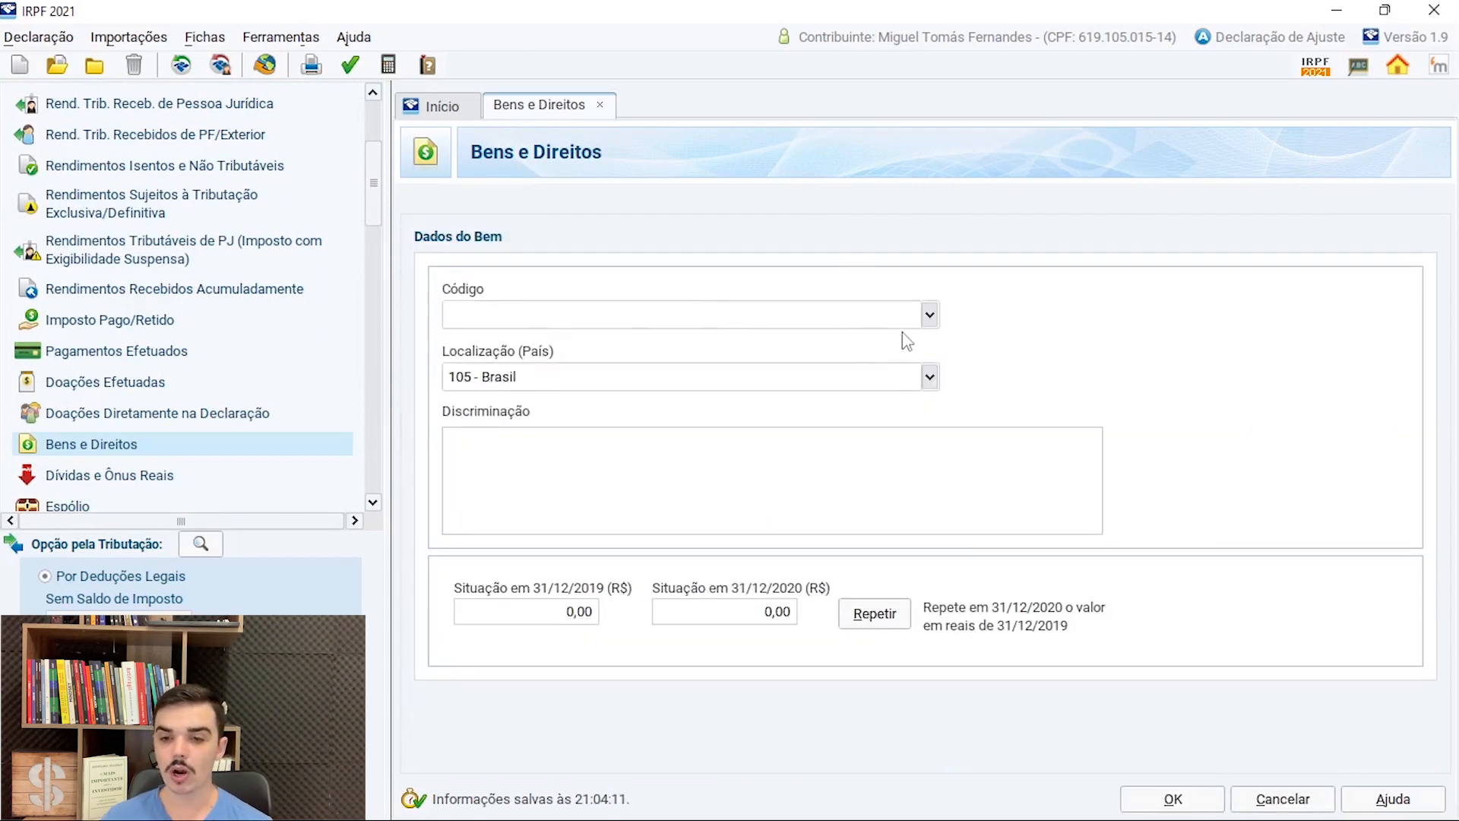
click(931, 316)
scroll(596, 487, down, 9)
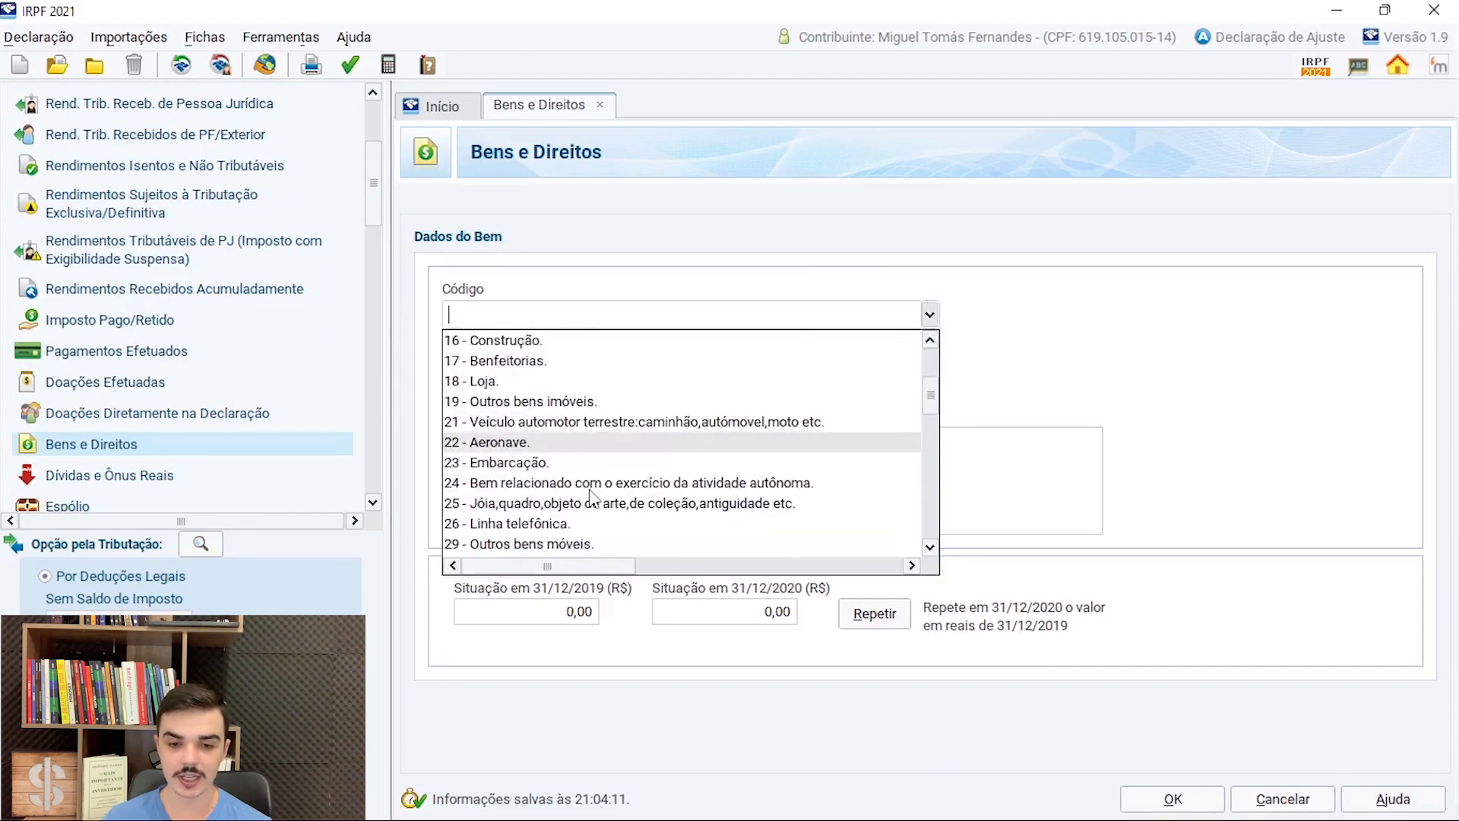
scroll(597, 494, down, 3)
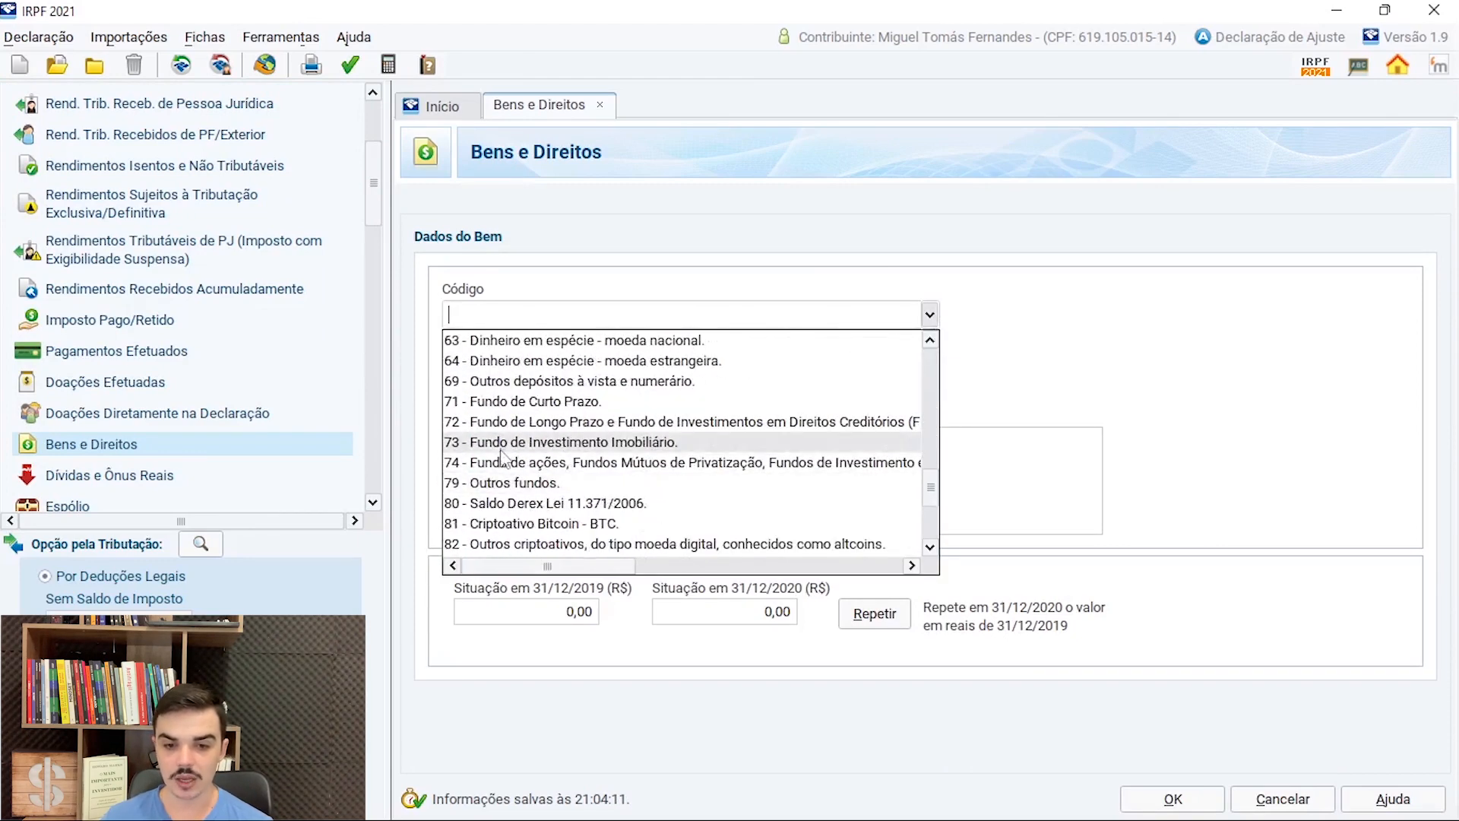
click(505, 442)
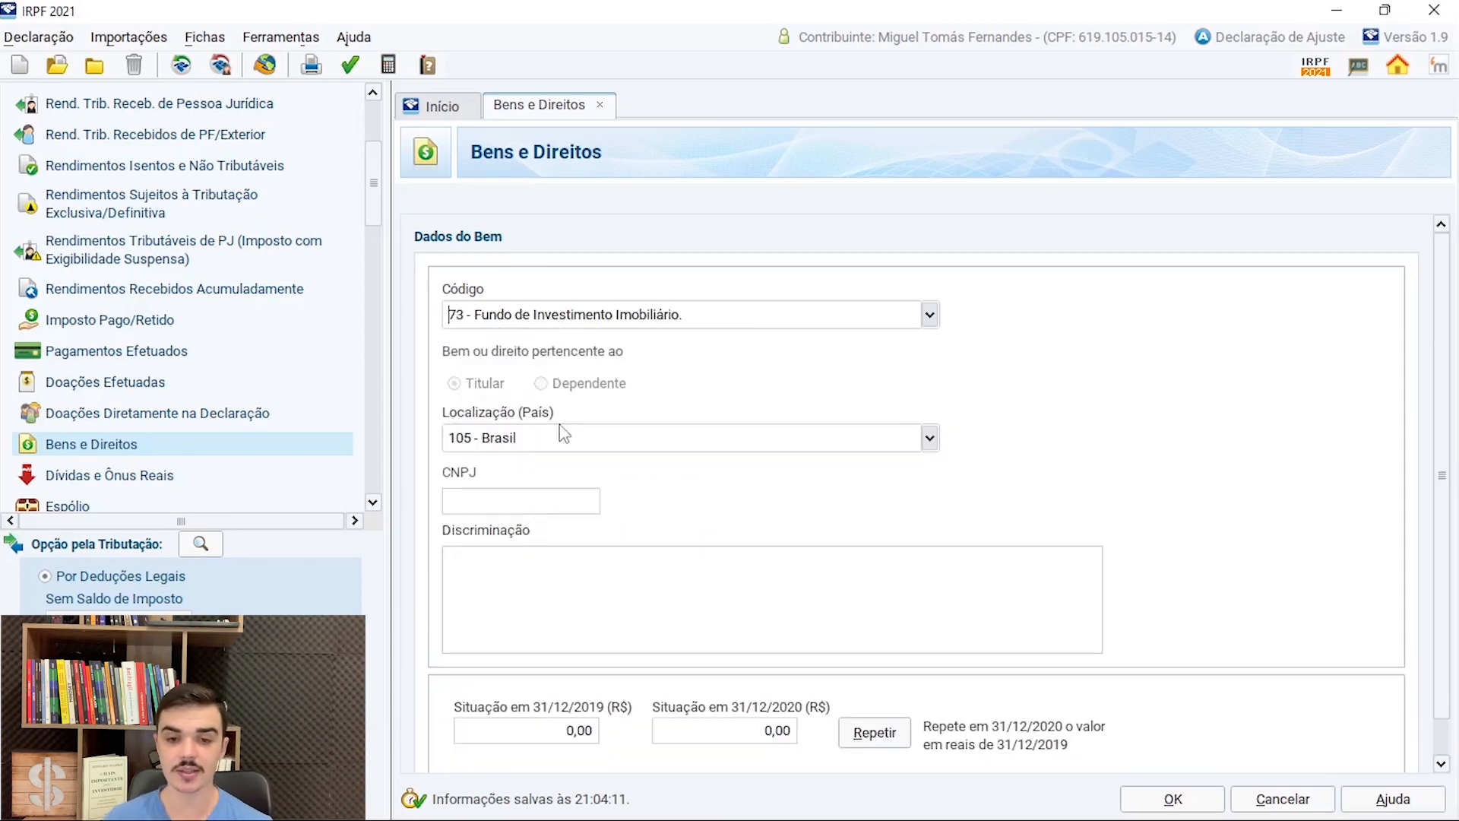
click(490, 505)
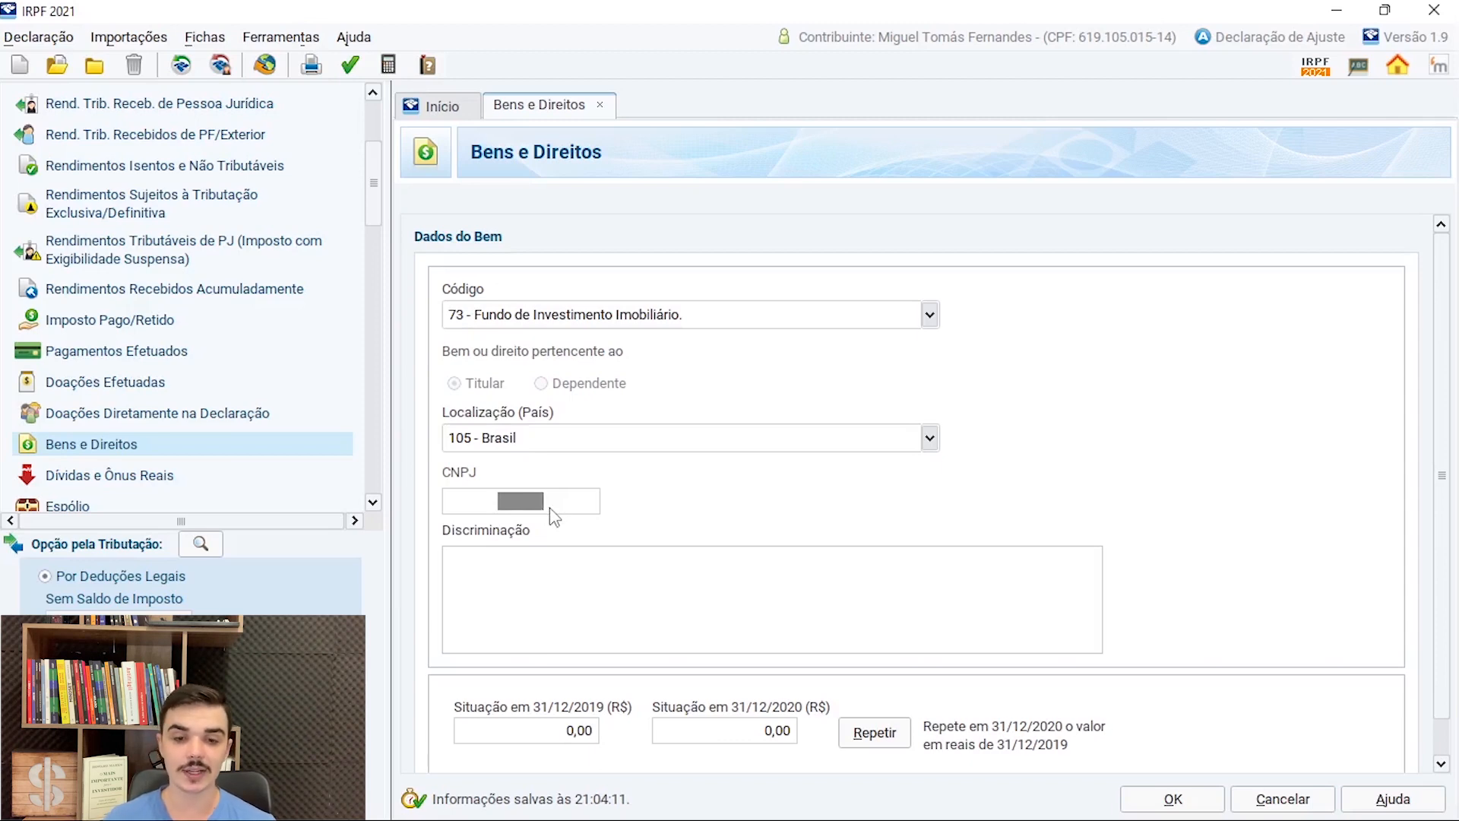
Begin the asset's description with "10 COTAS DO FUNDO IMOBILIÁRIO FATOR VERITA, CÓDIGO DE NEGOCIAÇÃO VRTA11".
click(701, 604)
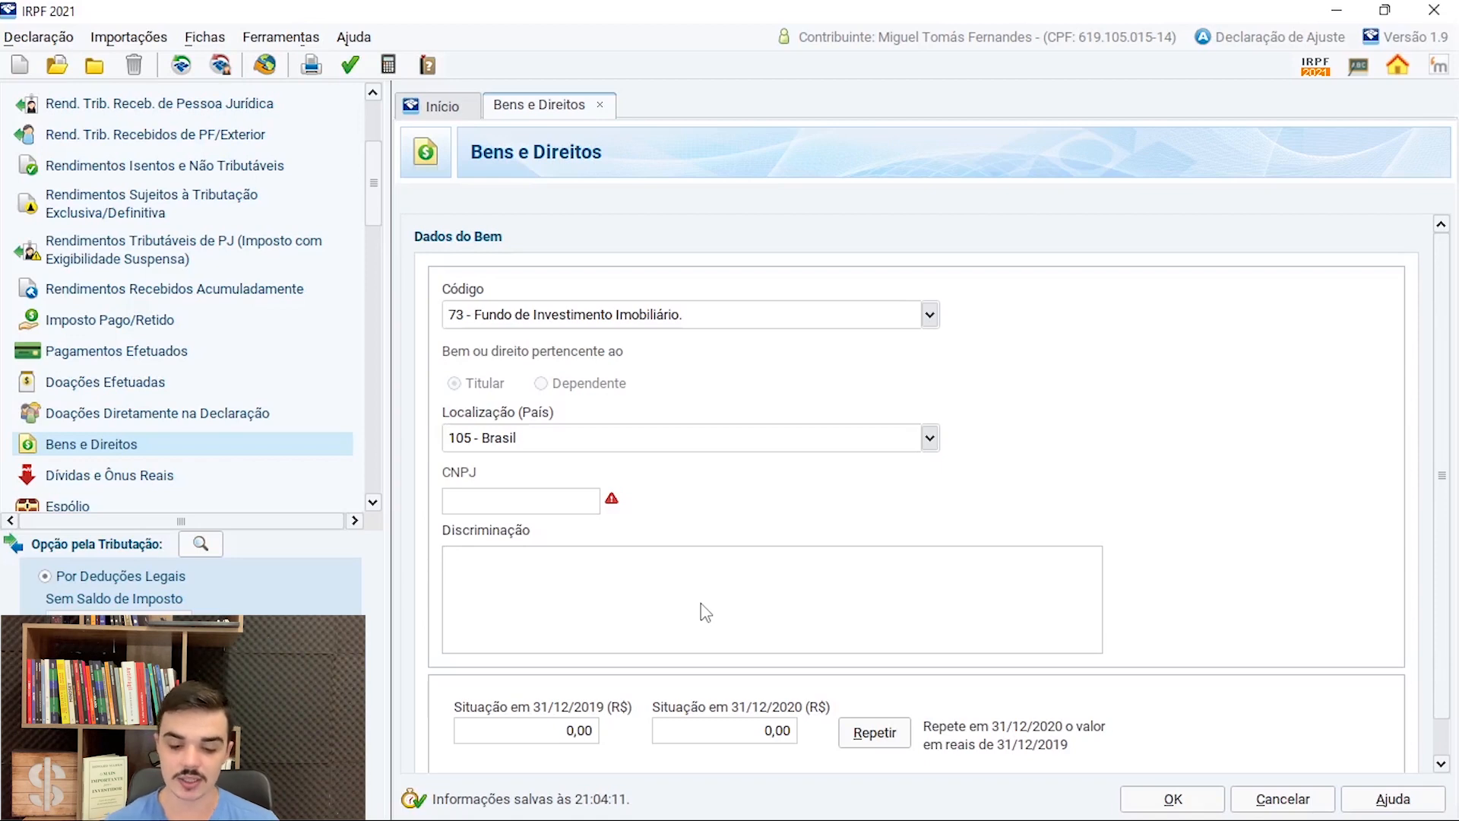
text(10)
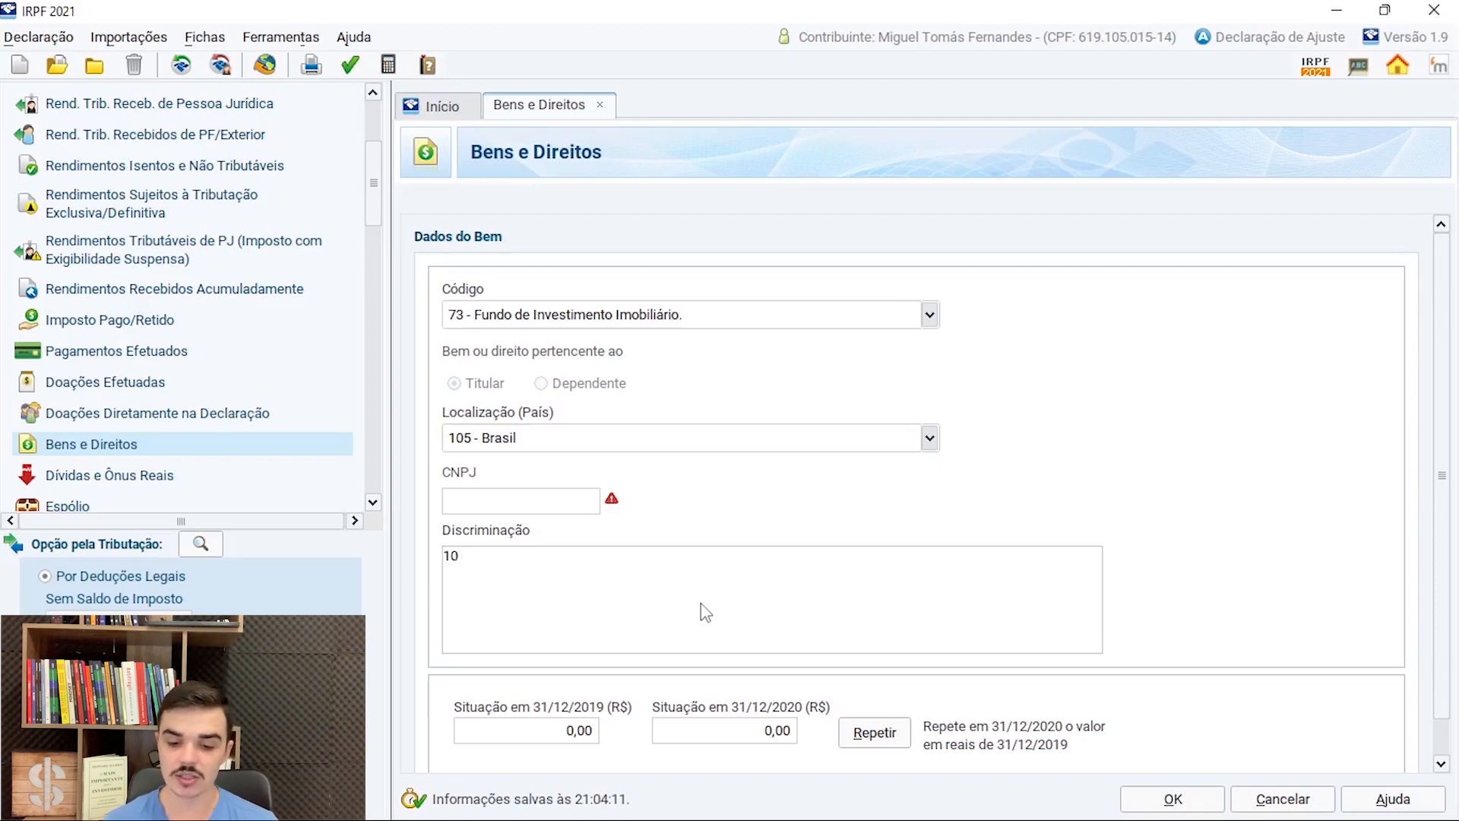
text( COTAS DO FUNDO)
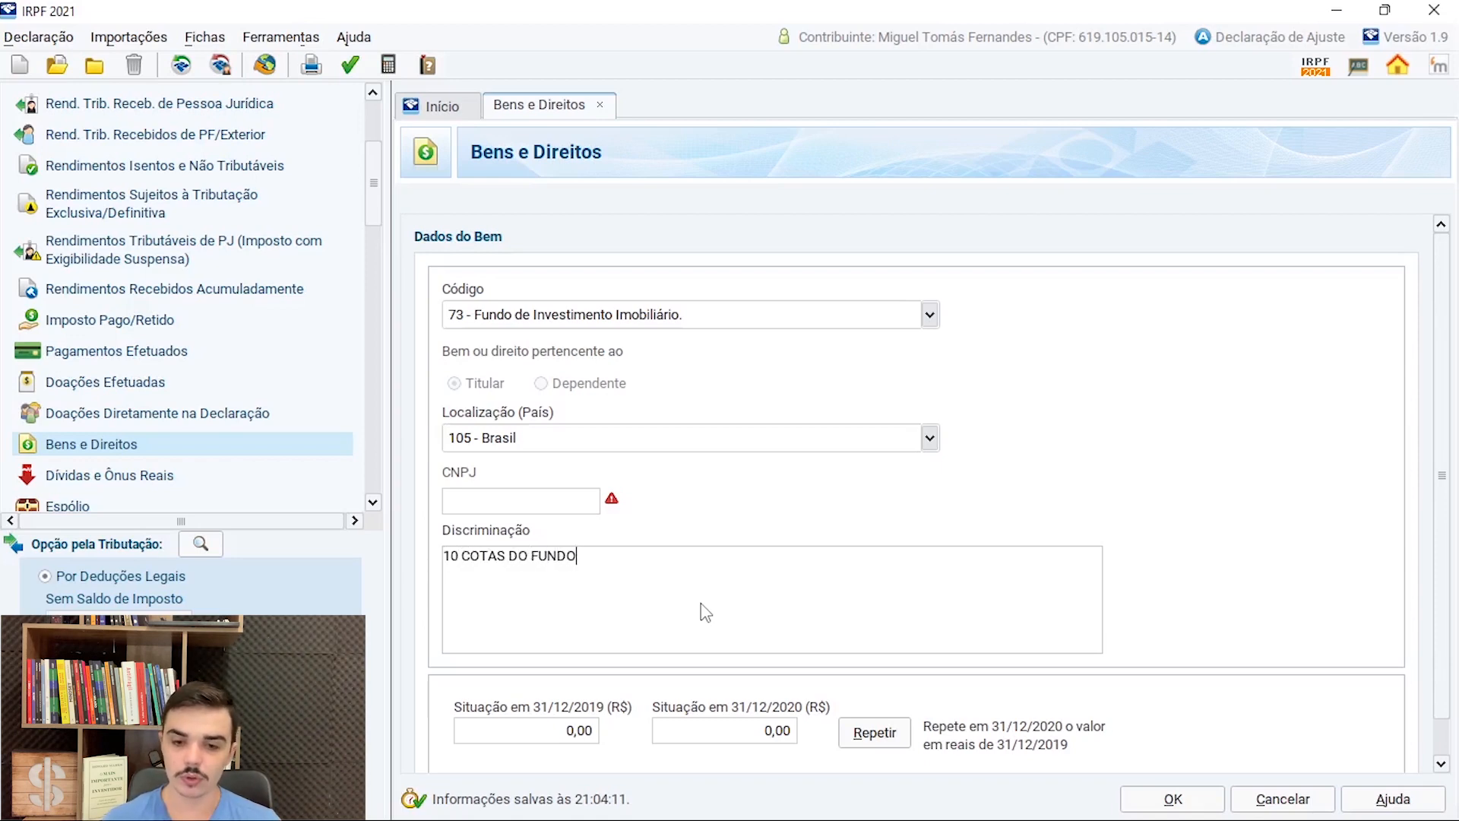
text( IMOBILIÁRIO )
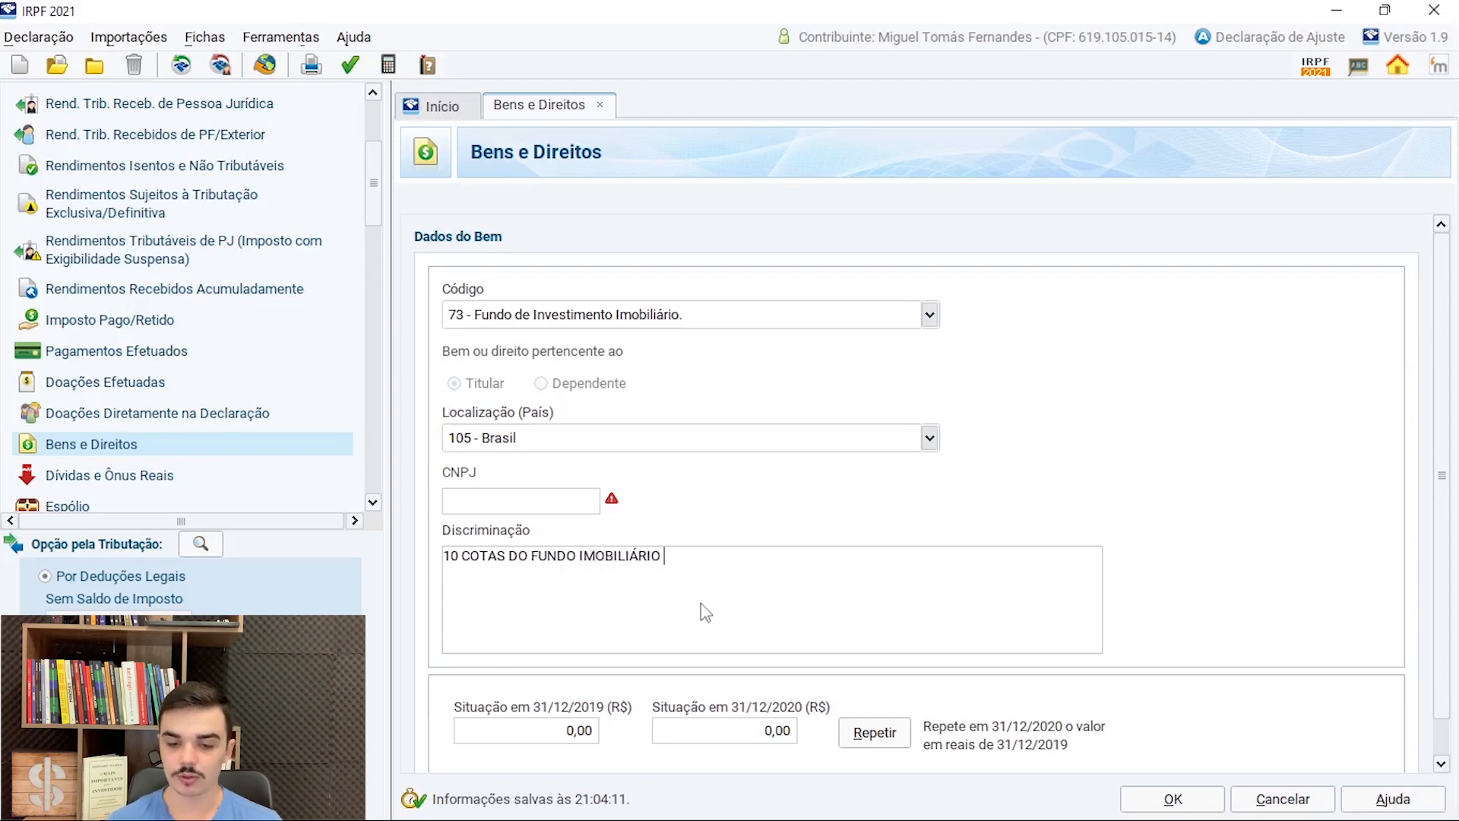
text(FATOR V)
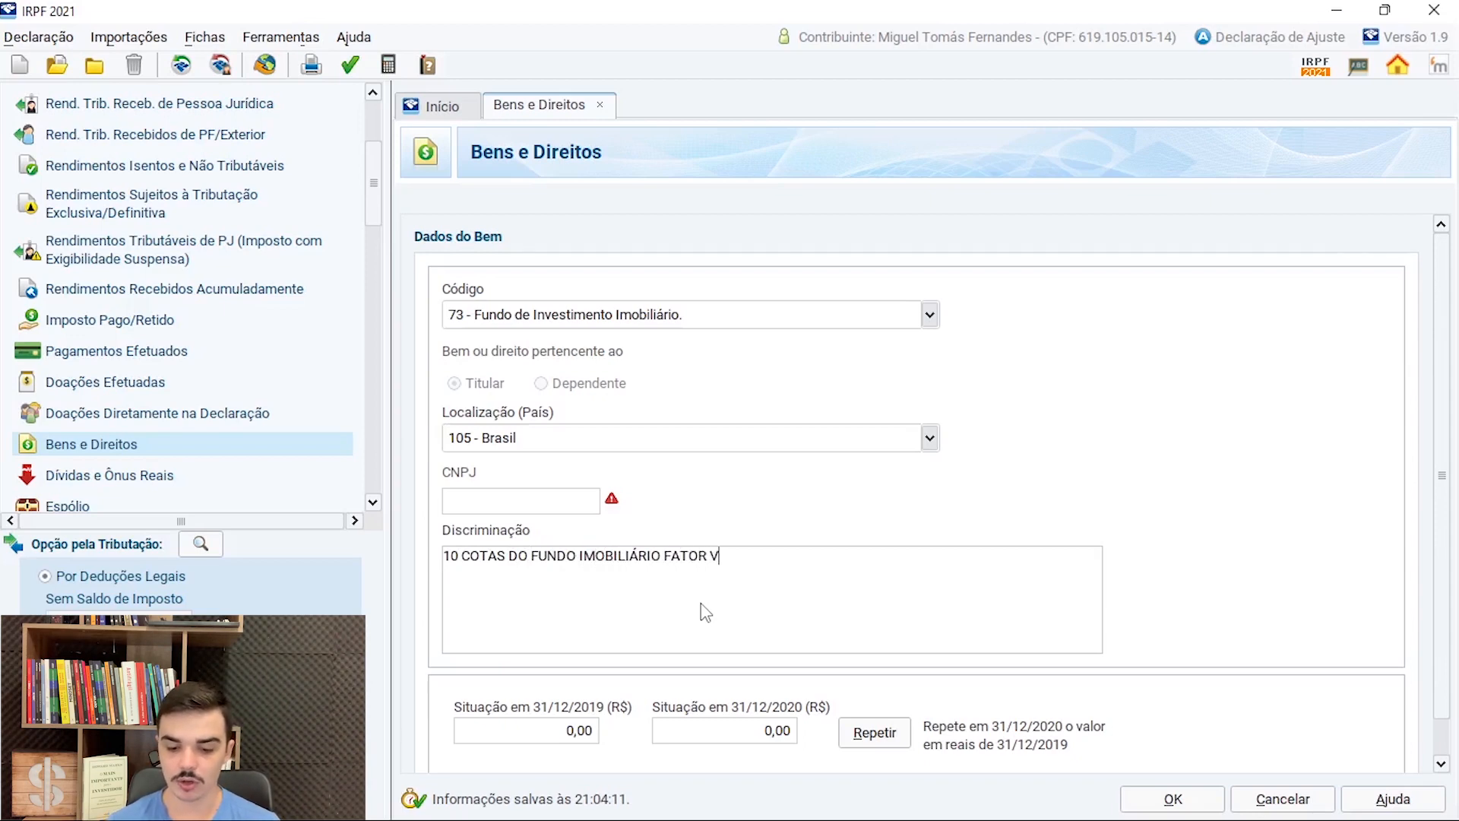
text(ERITA, CÓDIGO DE)
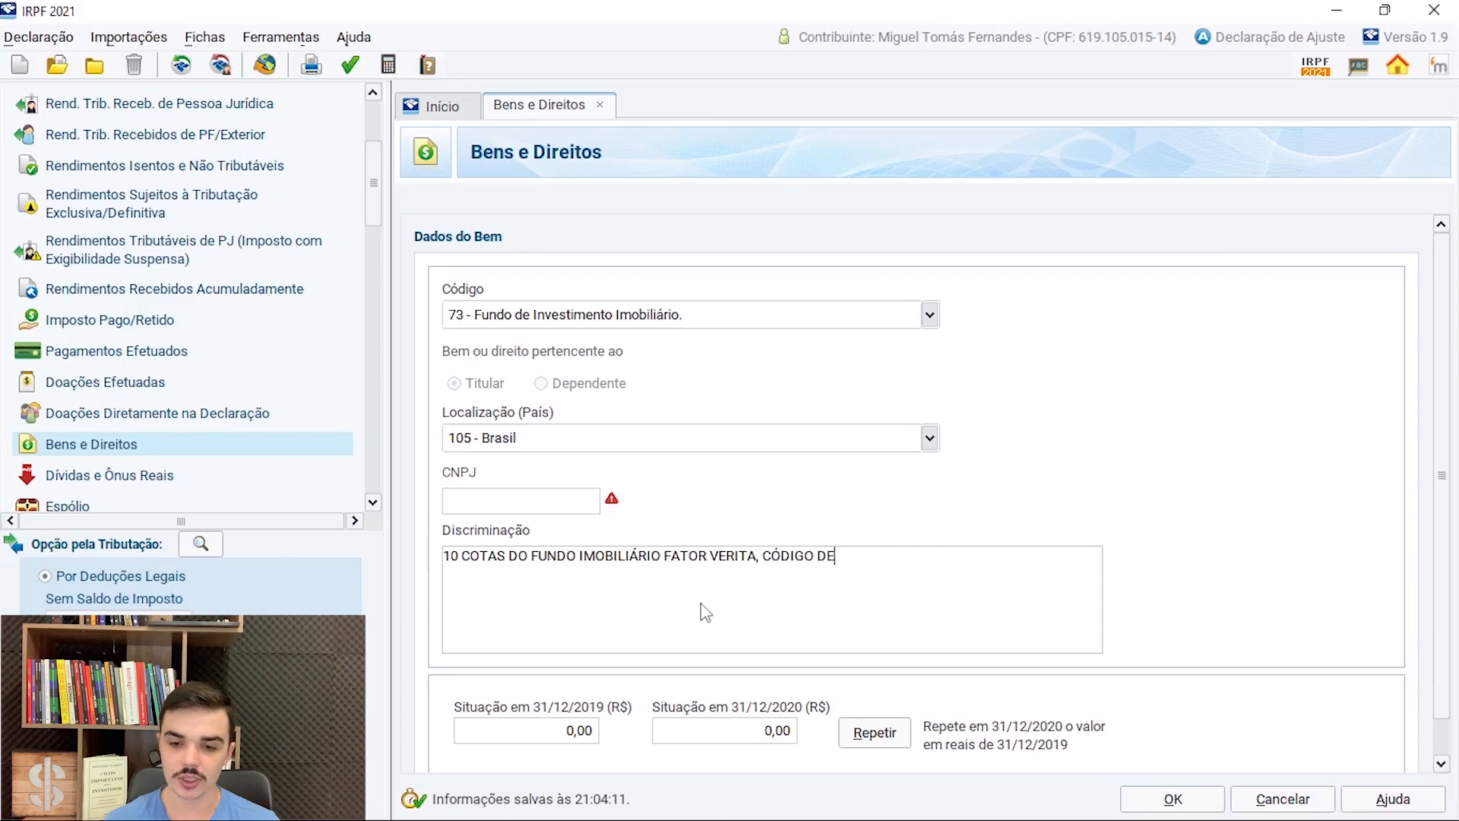
text( NEGOCIAÇÃO VR)
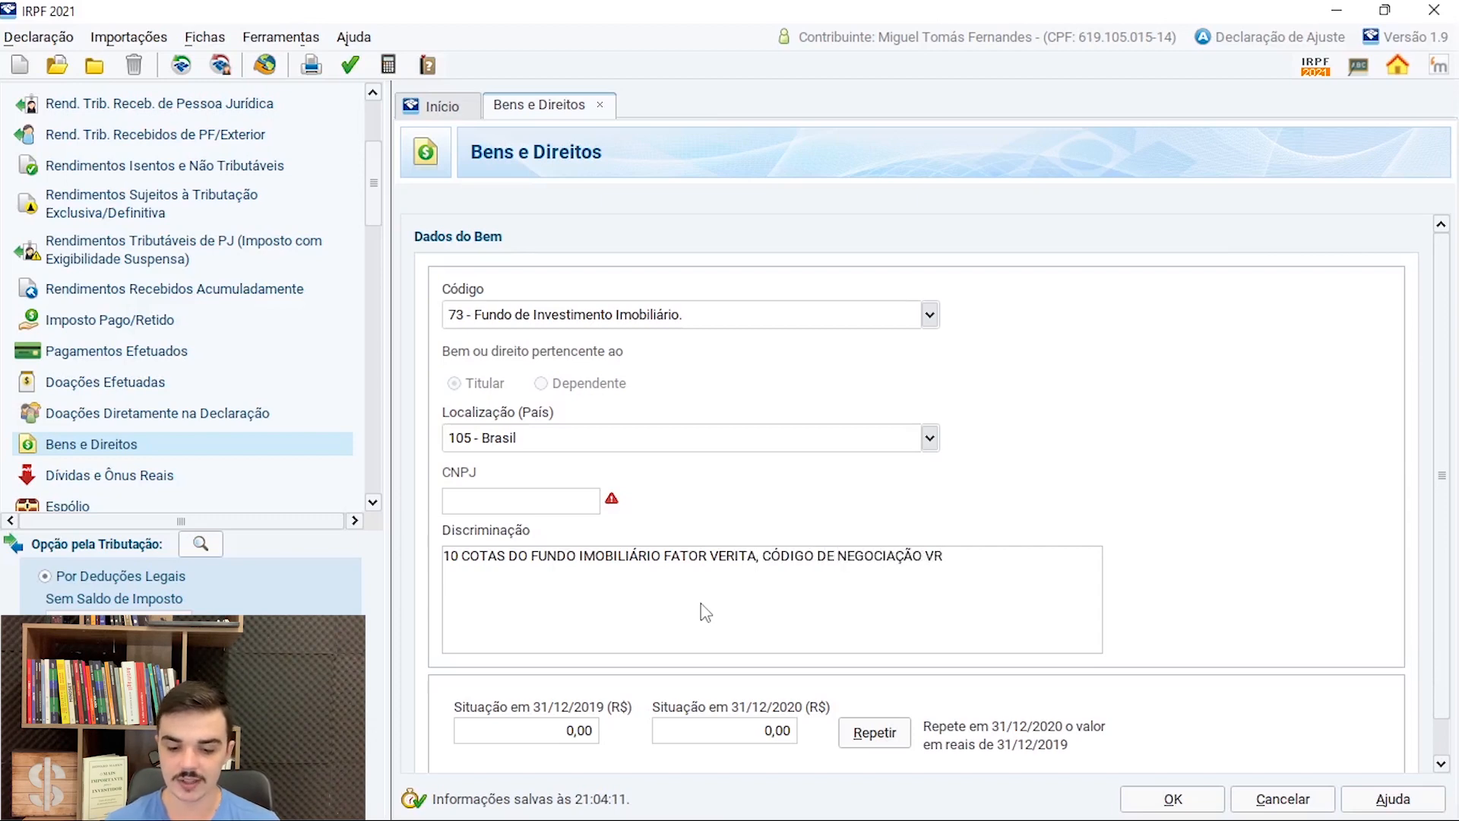
text(TA11, CUTODI)
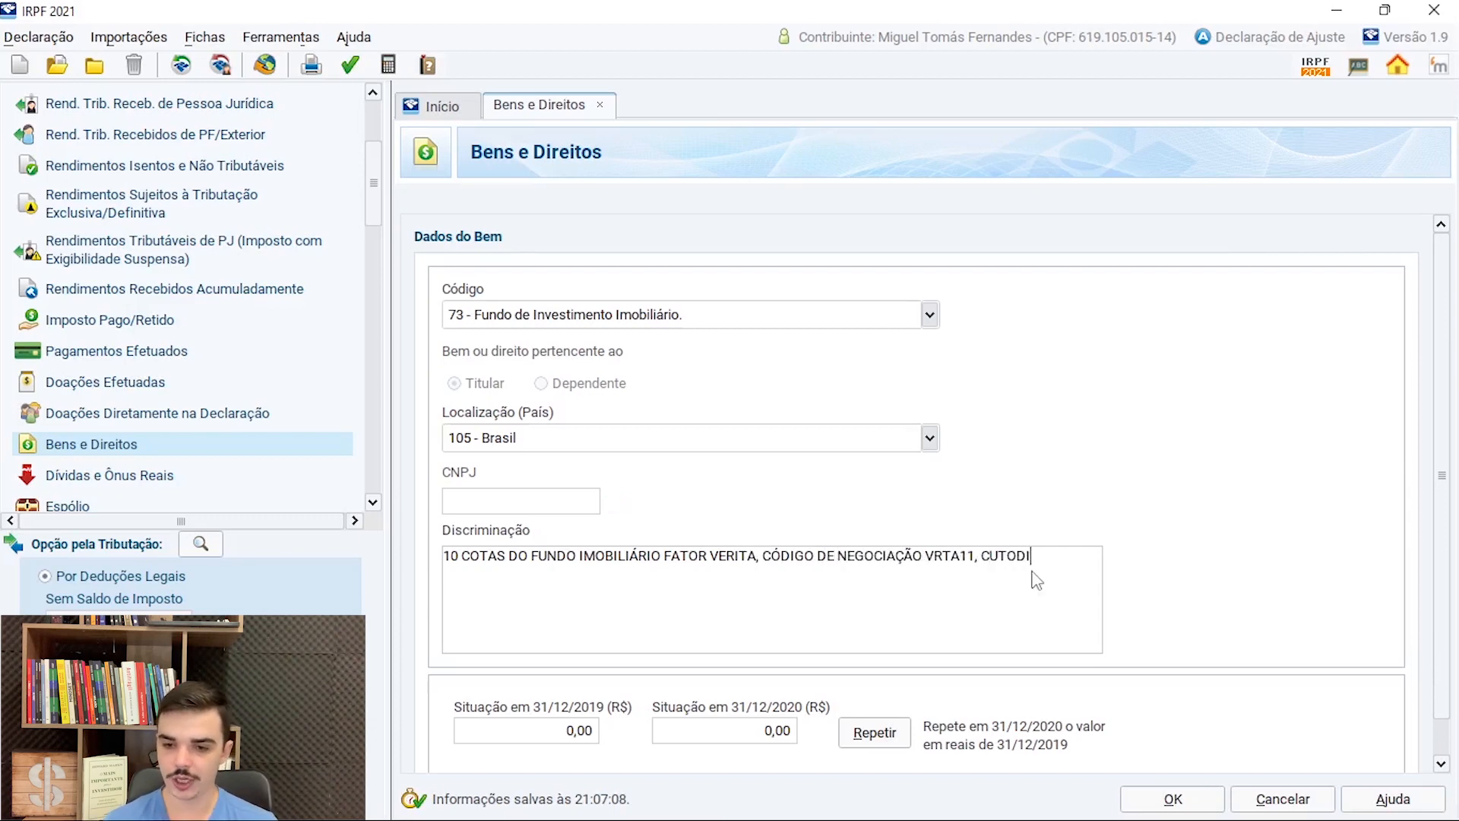
Continue the description with the custody details "CUSTODIADO NA CORRETORA RICO, CNPJ XXXXXXX-XX", correcting the misspelled word.
key(BackSpace)
key(BackSpace)
key(BackSpace)
key(BackSpace)
text(STODIADO NA CORRE)
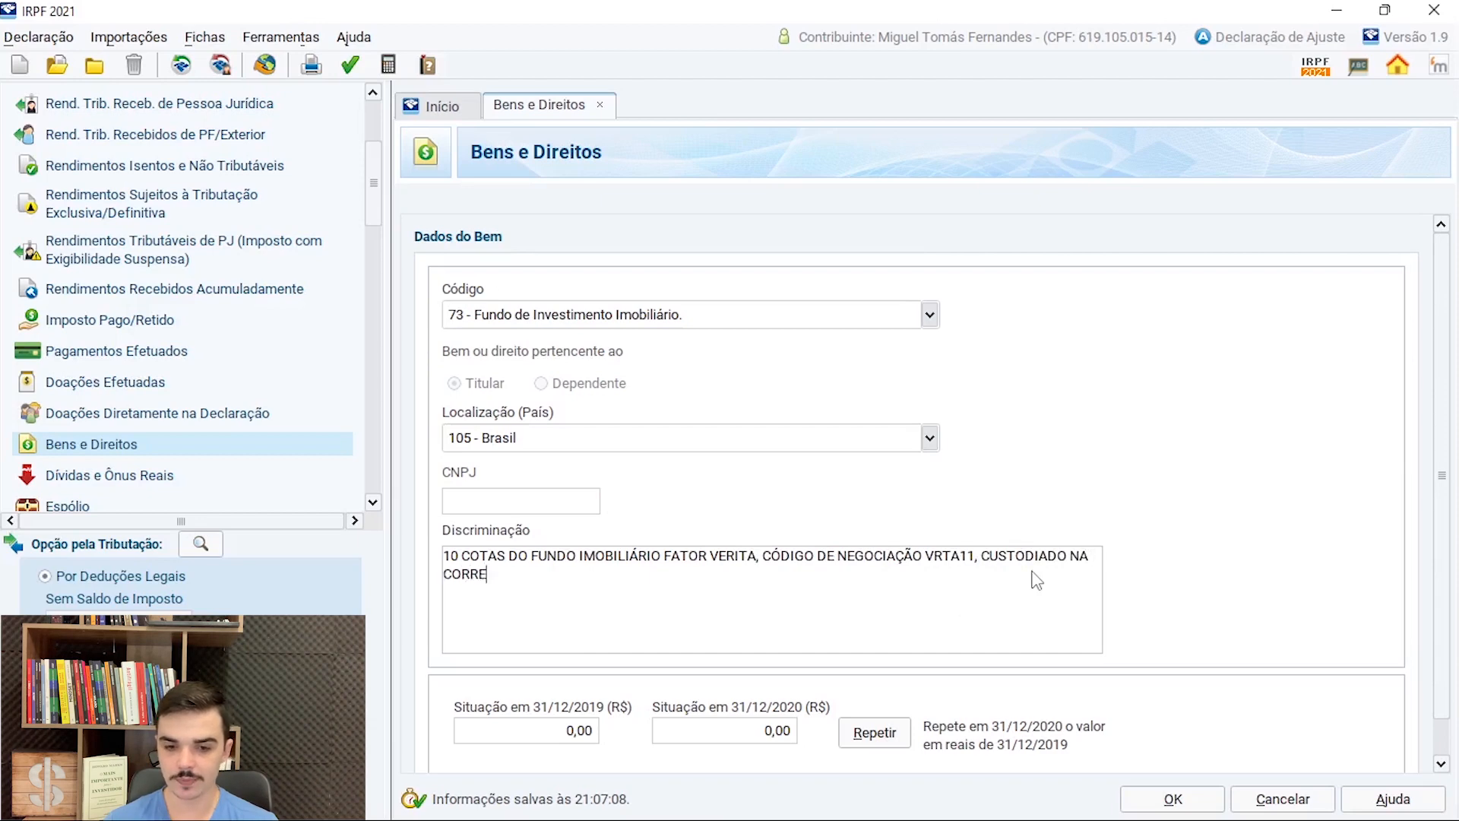
text(TORA)
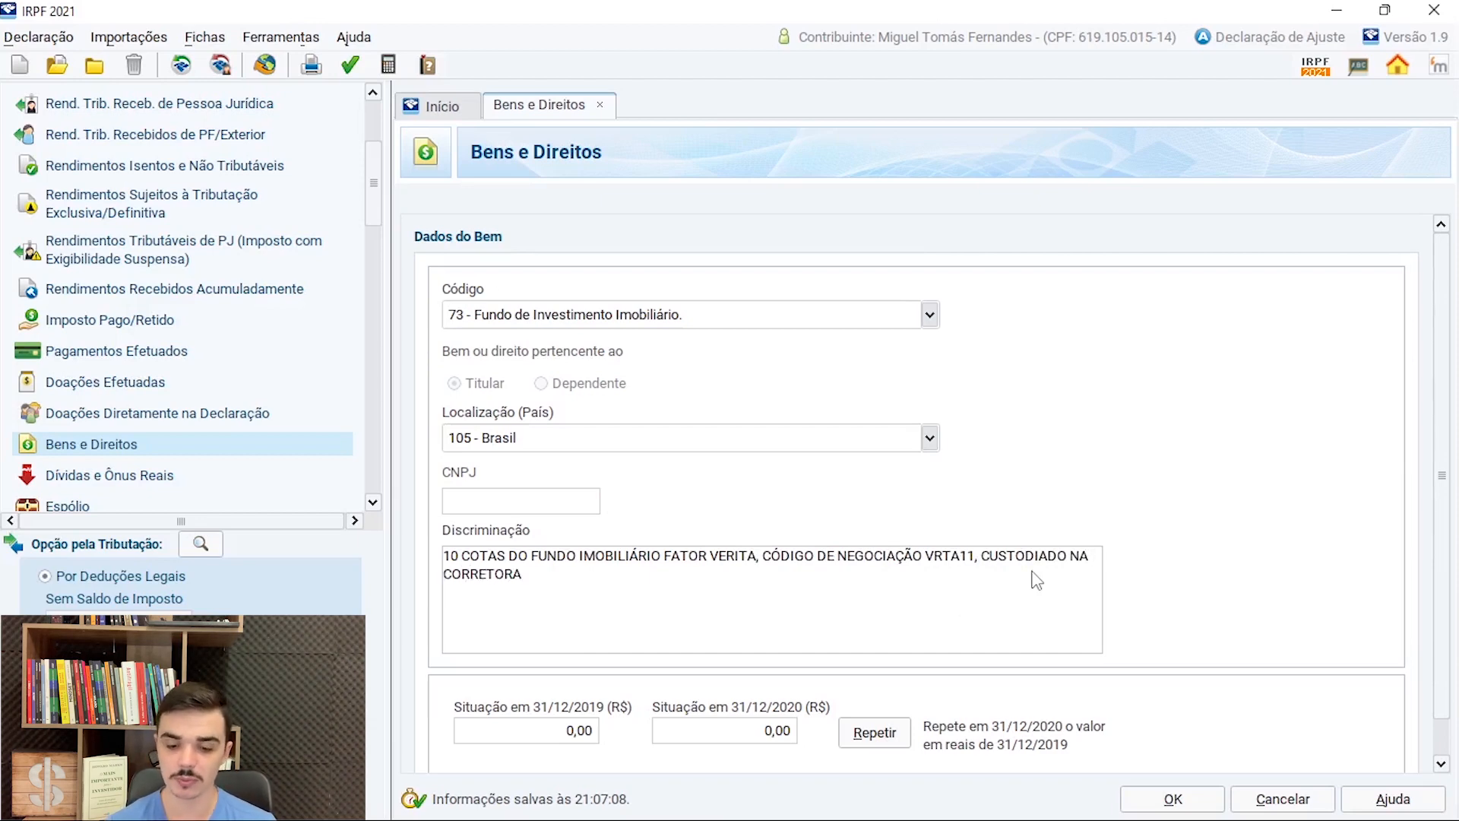
text( RICO)
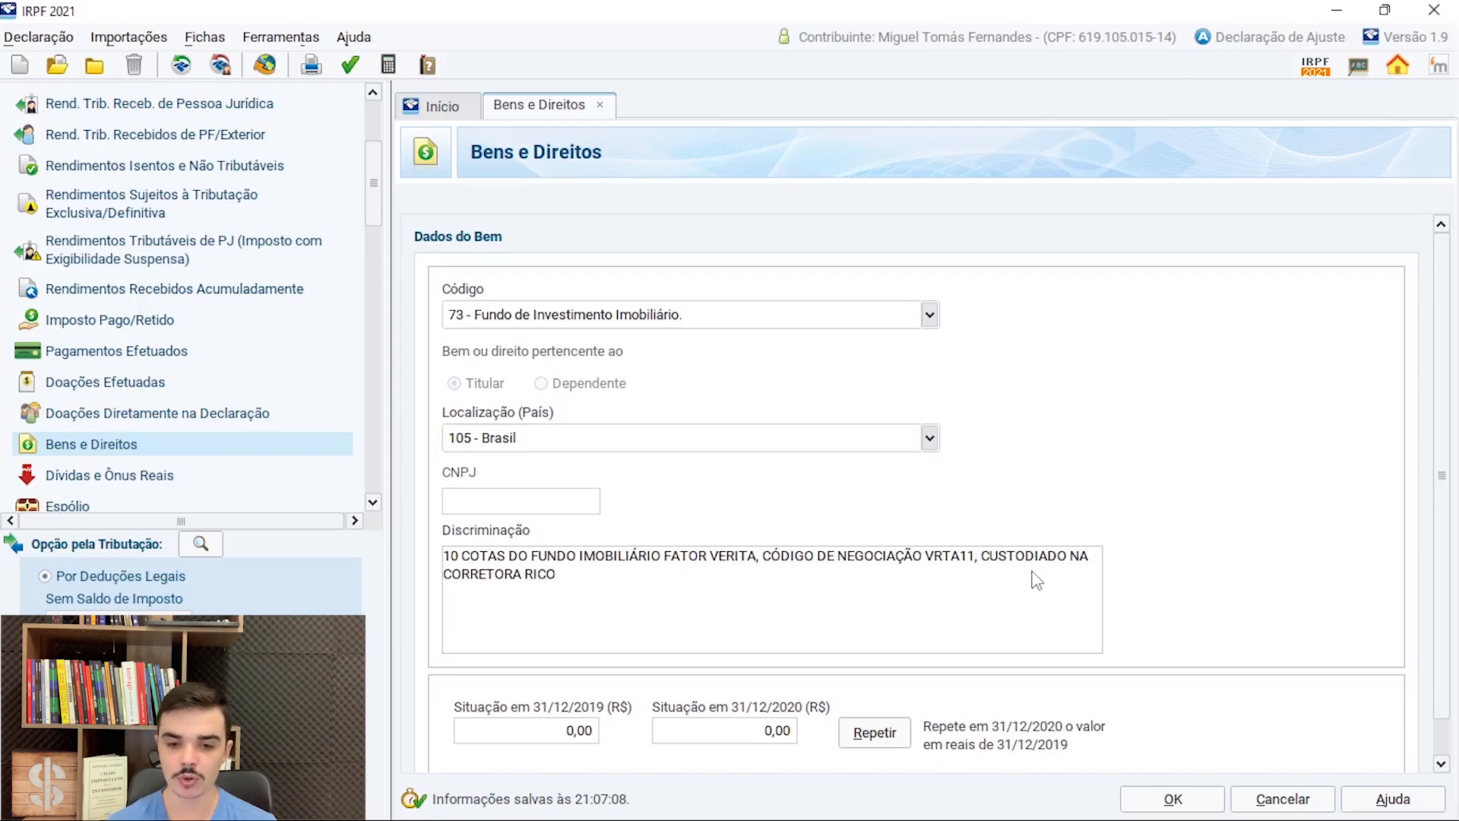
text(, CNPJ)
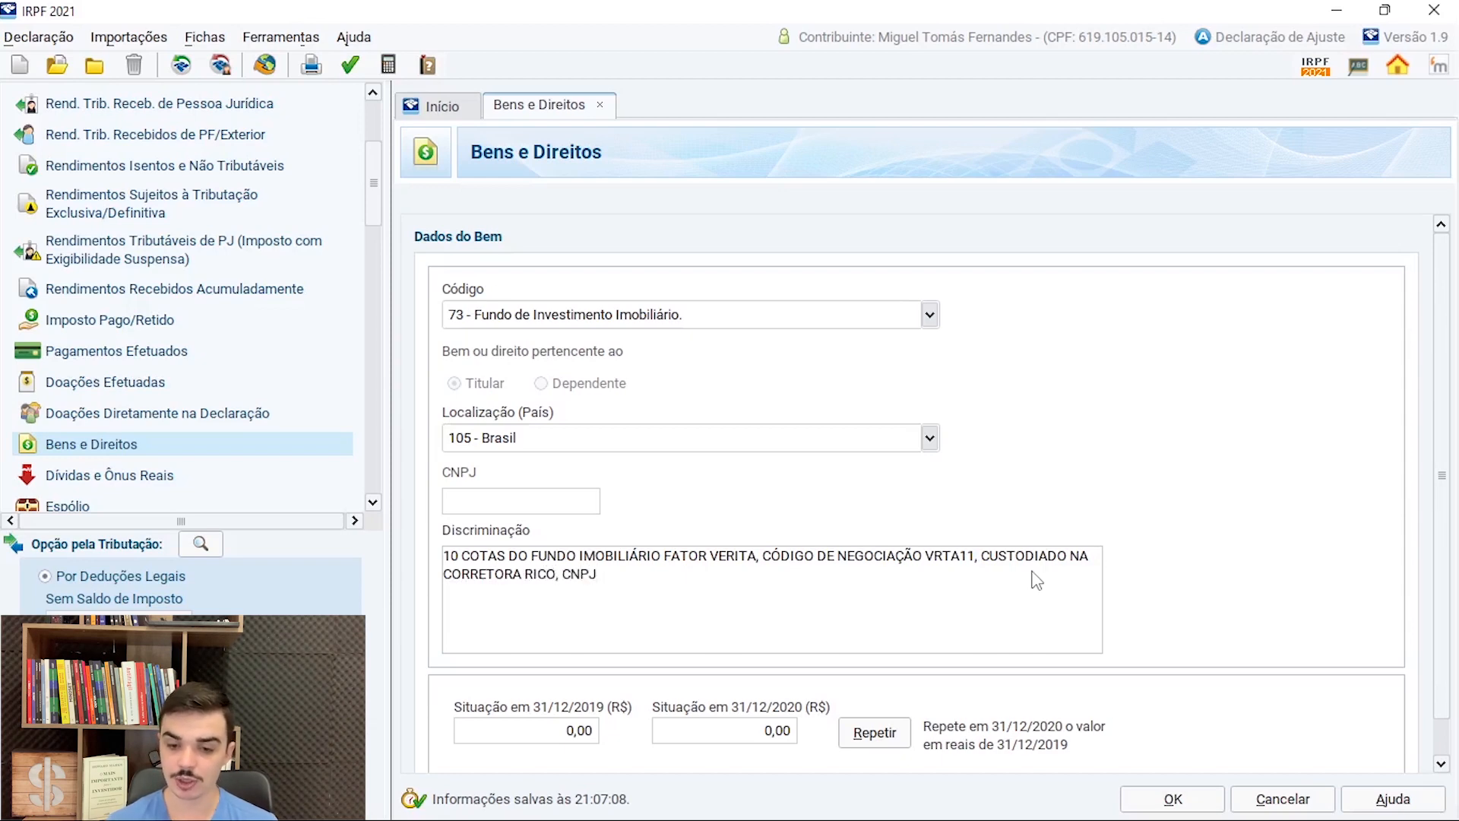
text( XXXXX)
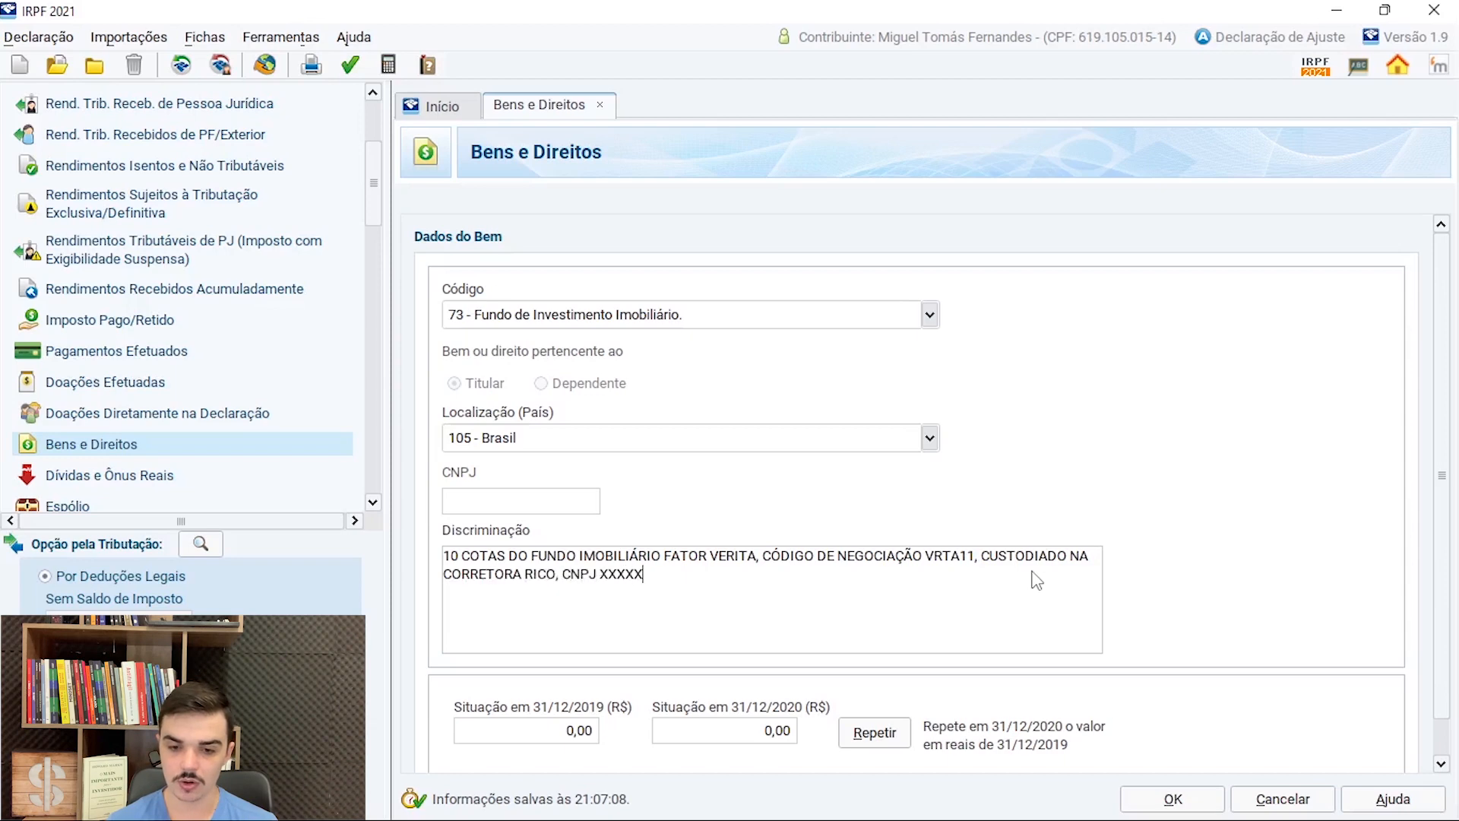
text(XX-XX)
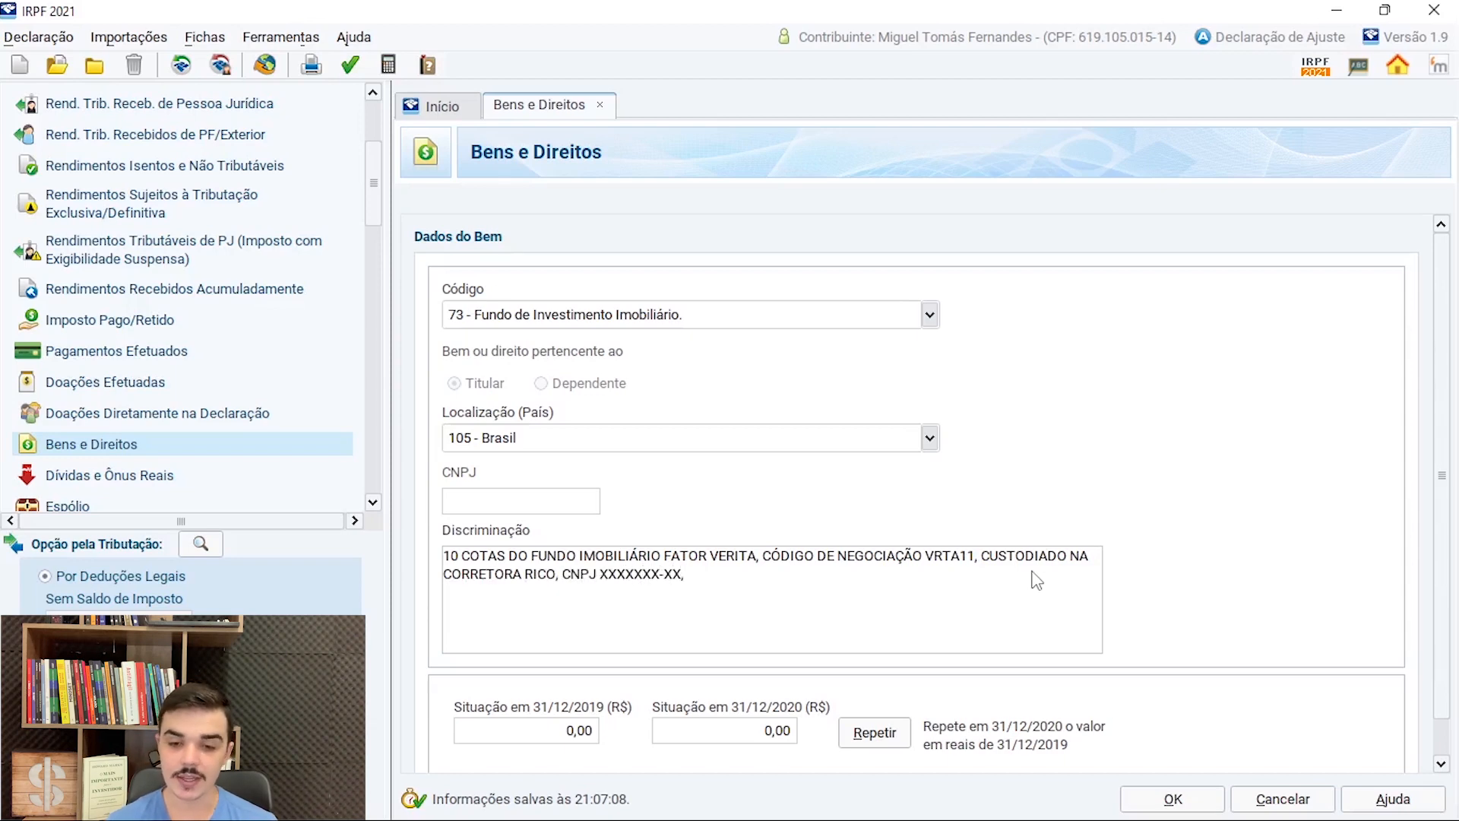
Finish the description with "PREÇO MÉDIO R$100,00, TOTALIZANDO R$1.000,00.".
text(, P)
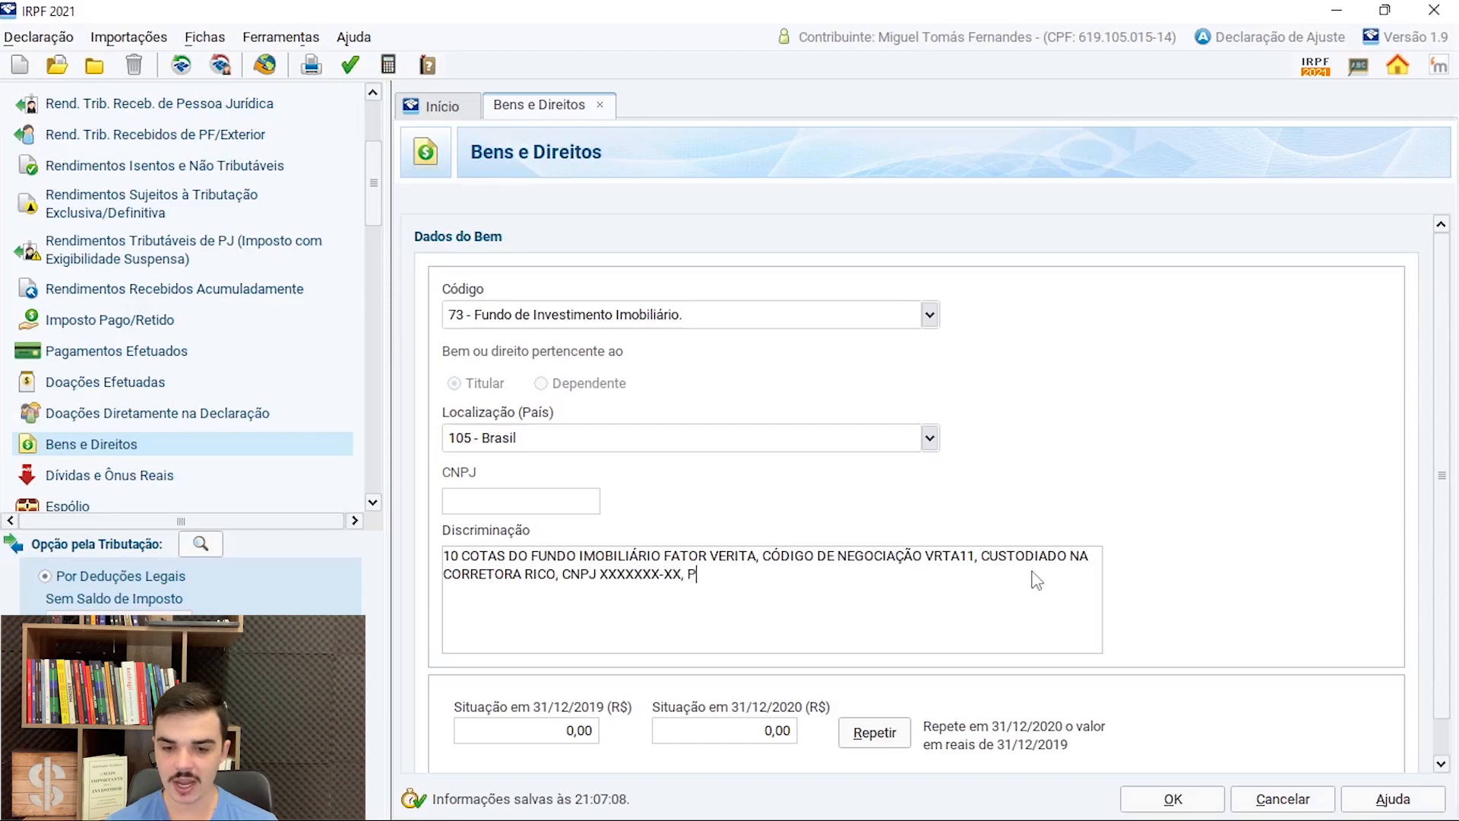
text(REÇO MÉDIO R$100,00, TOTALI)
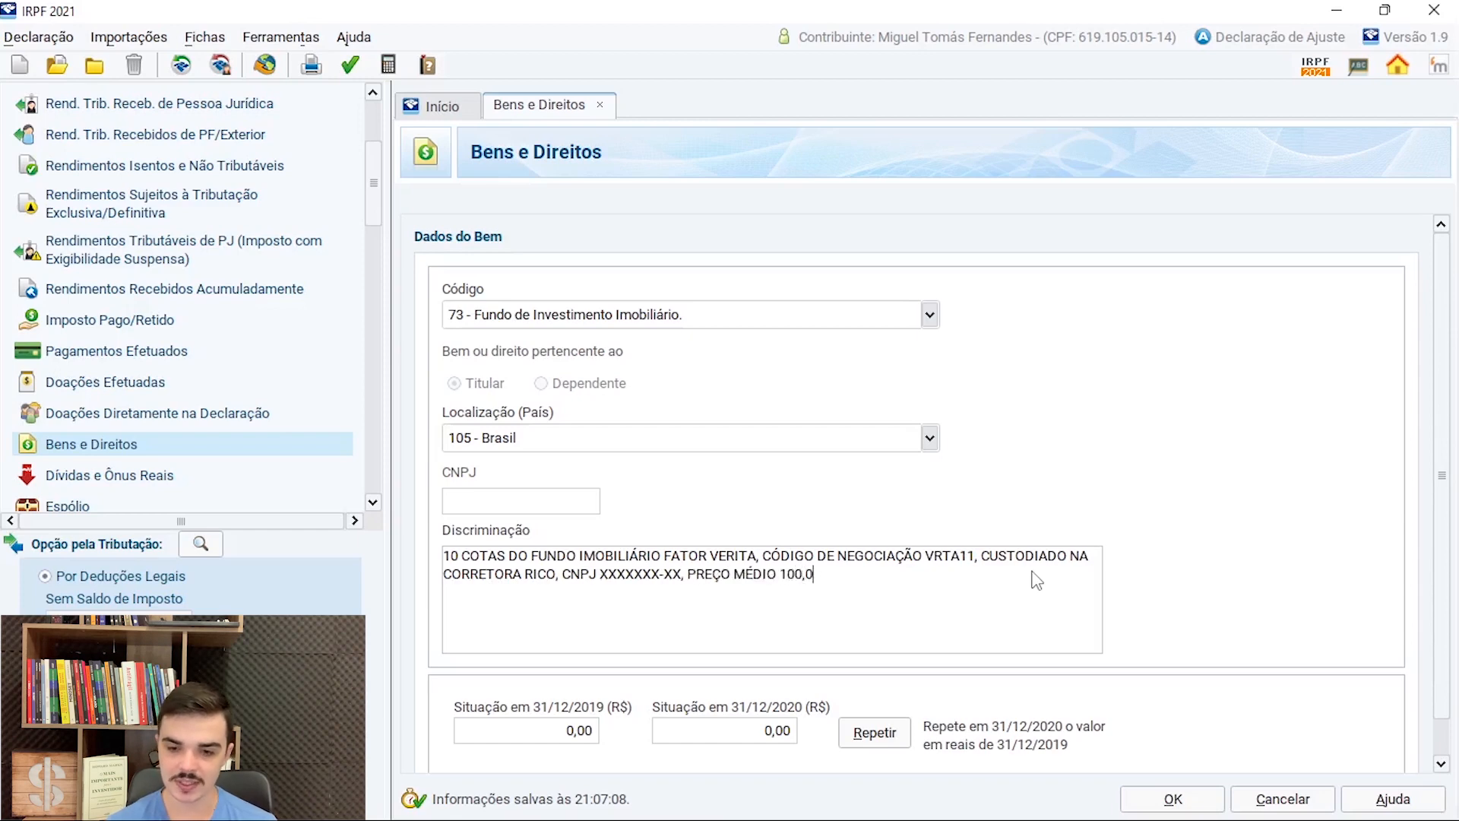
text(ZAND)
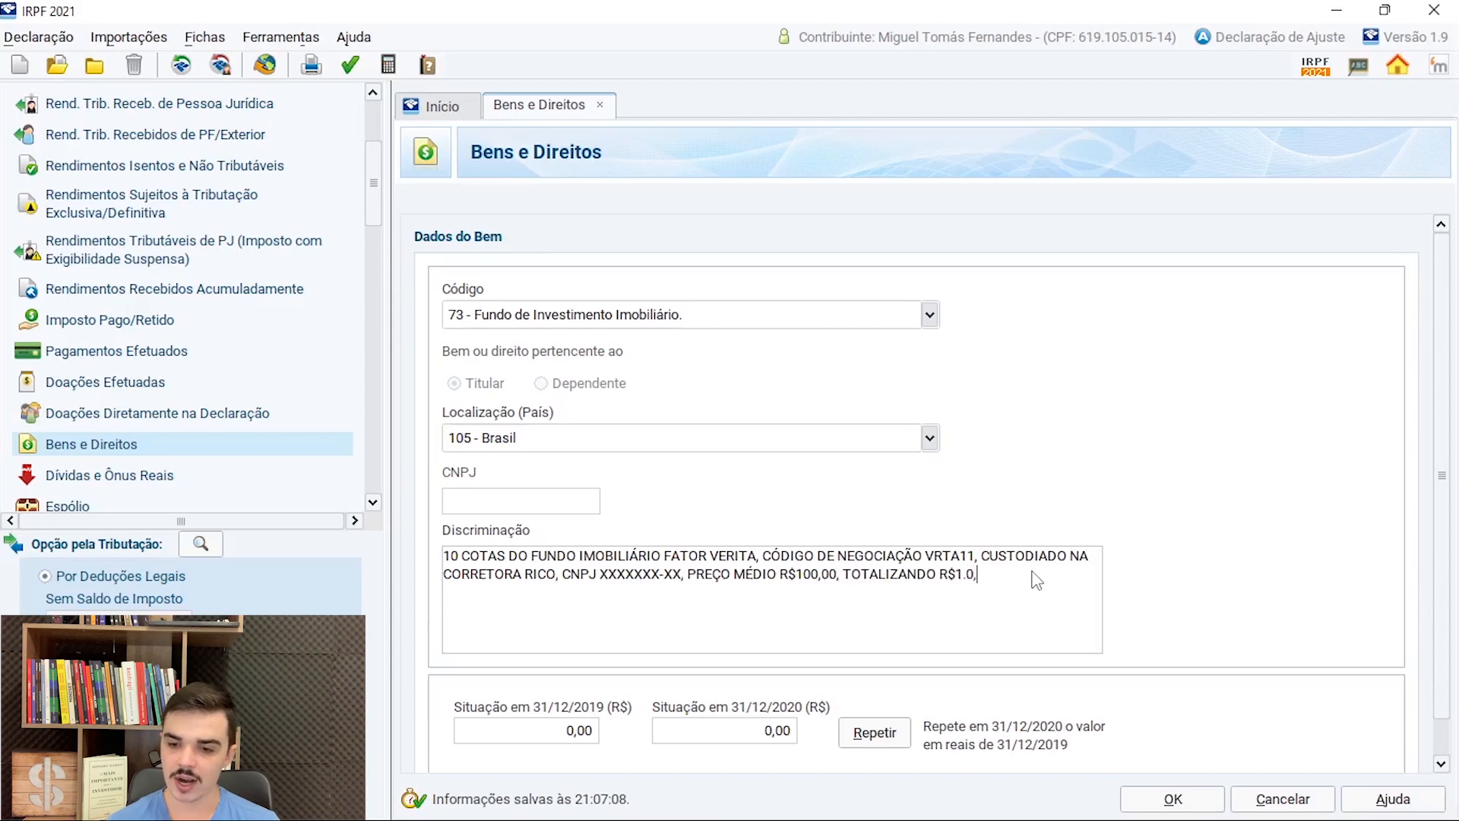
text(00,00.)
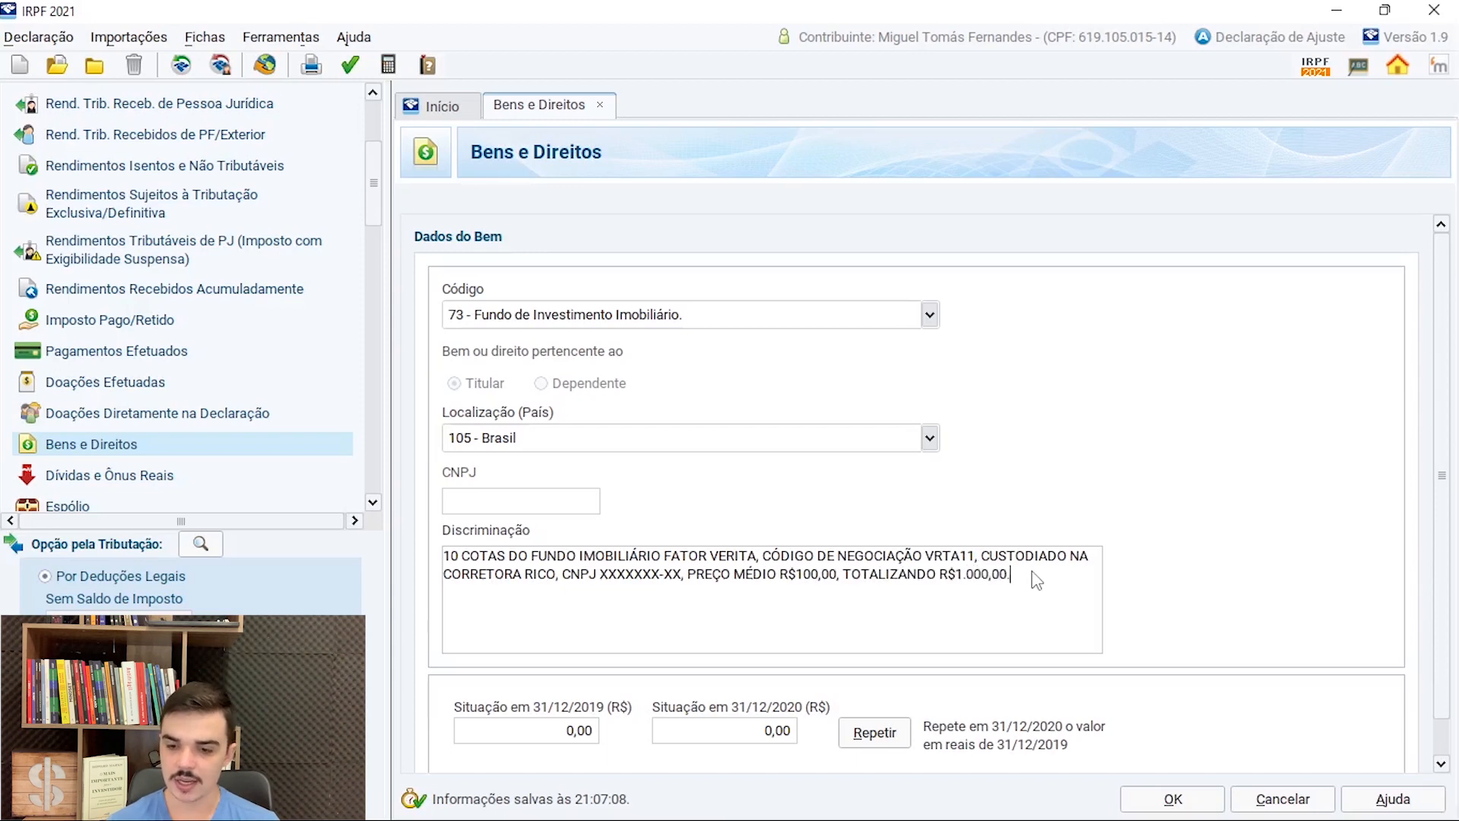
click(785, 578)
drag(787, 579, 834, 579)
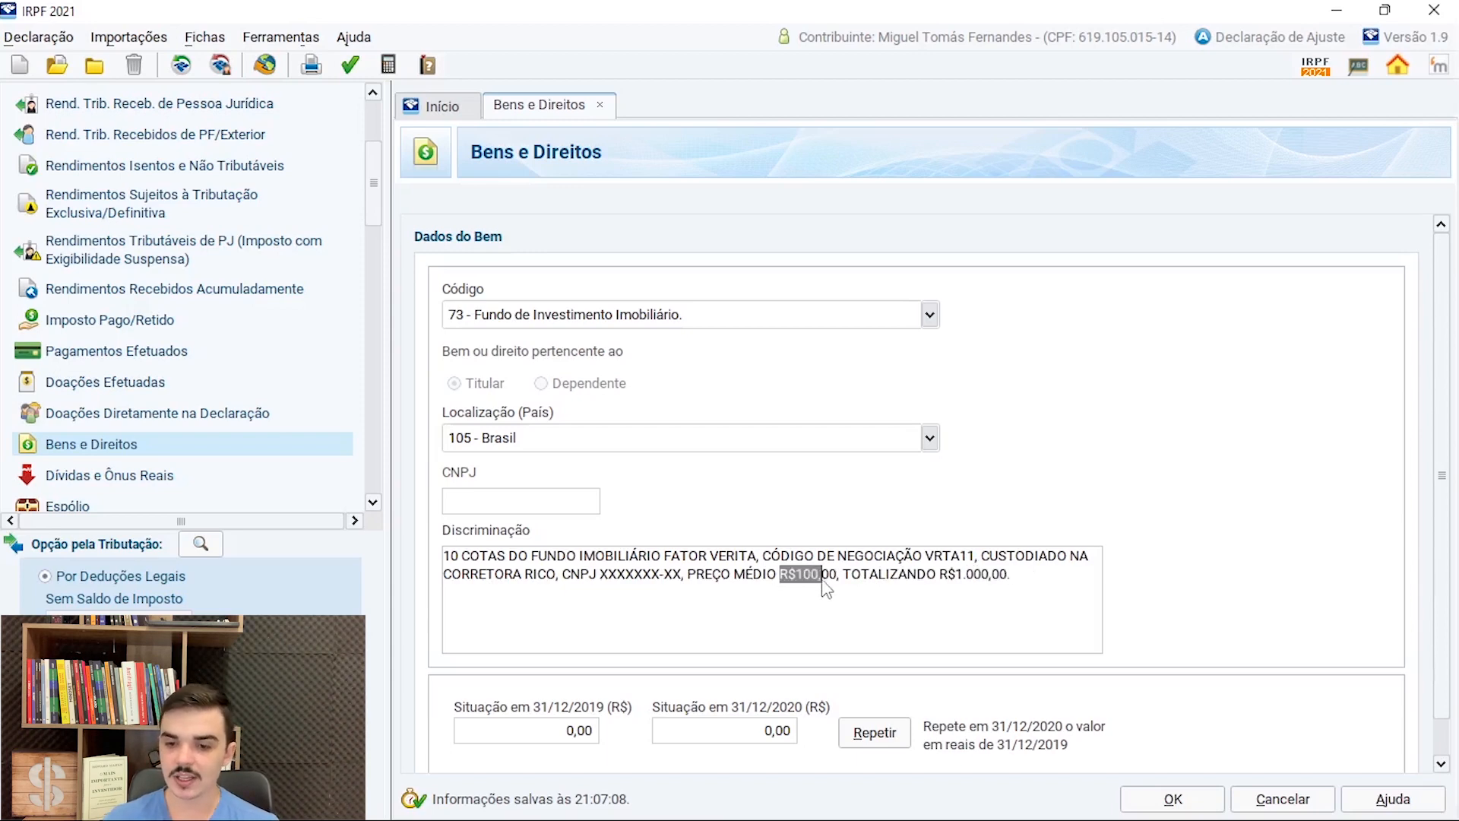
click(447, 561)
double_click(450, 561)
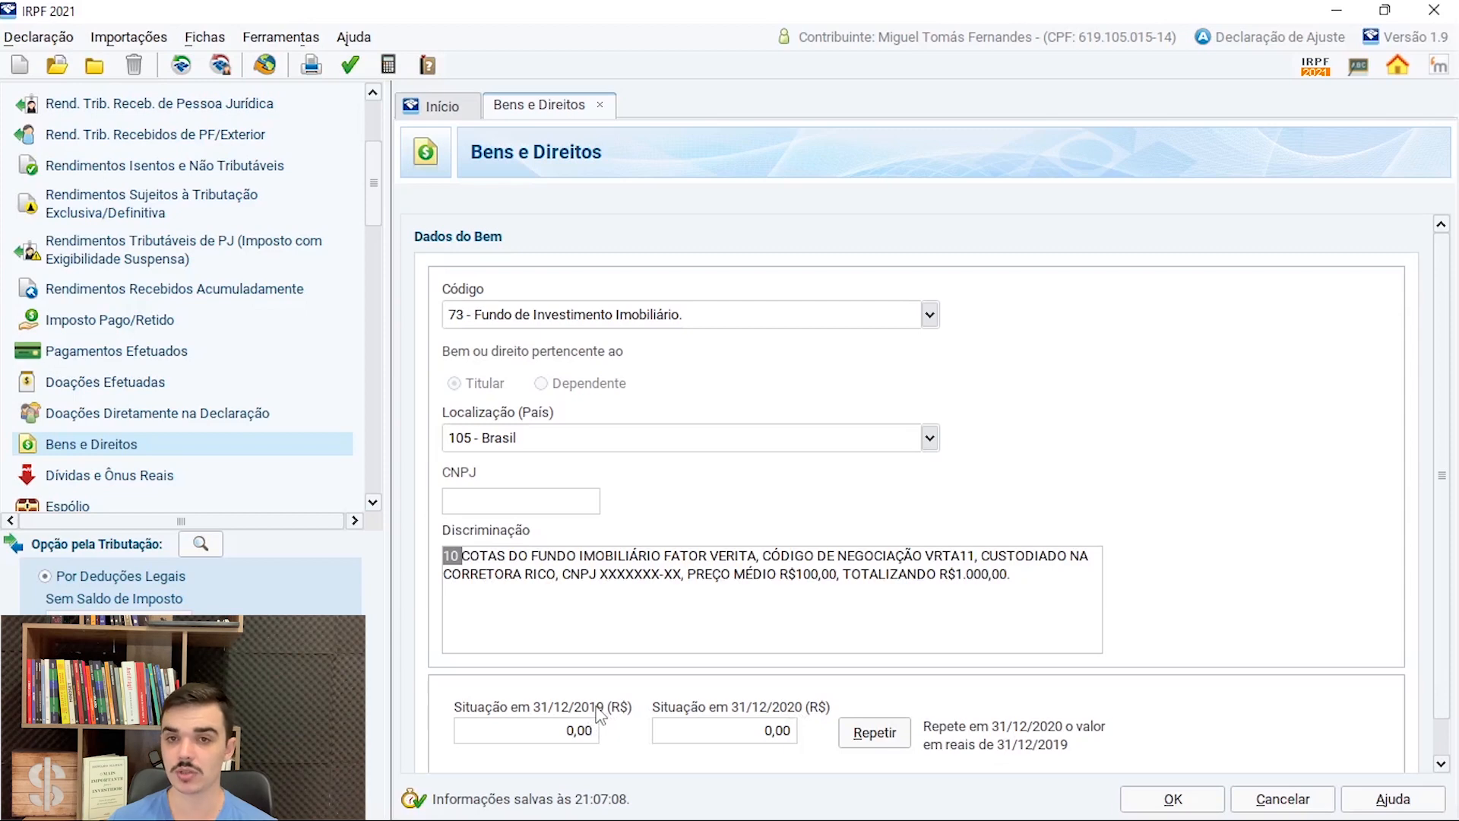
Set the fund's situation to R$ 1.000,00 on 31/12/2020 and R$ 500,00 on 31/12/2019.
click(773, 730)
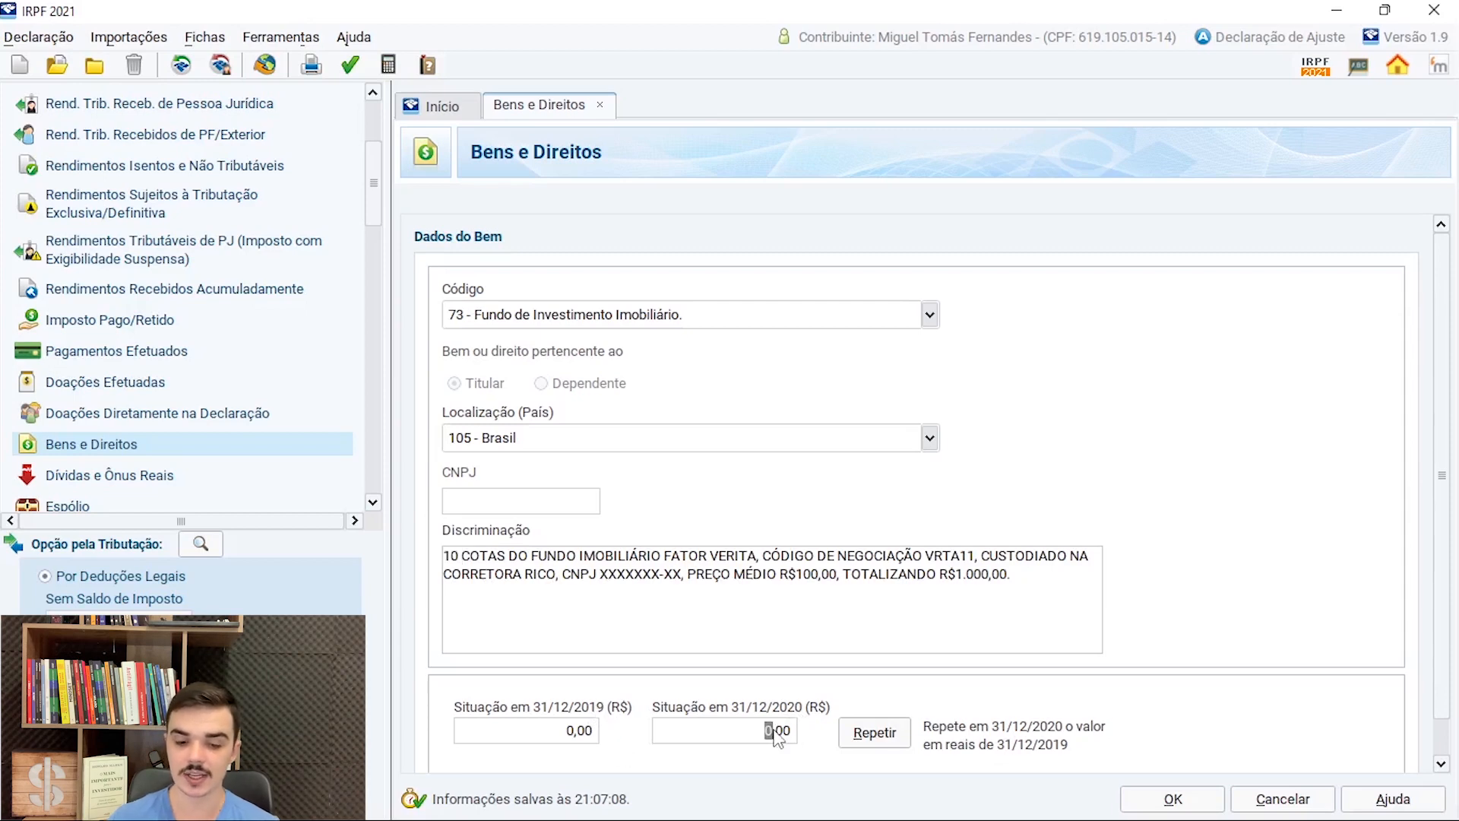
text(1000)
key(Tab)
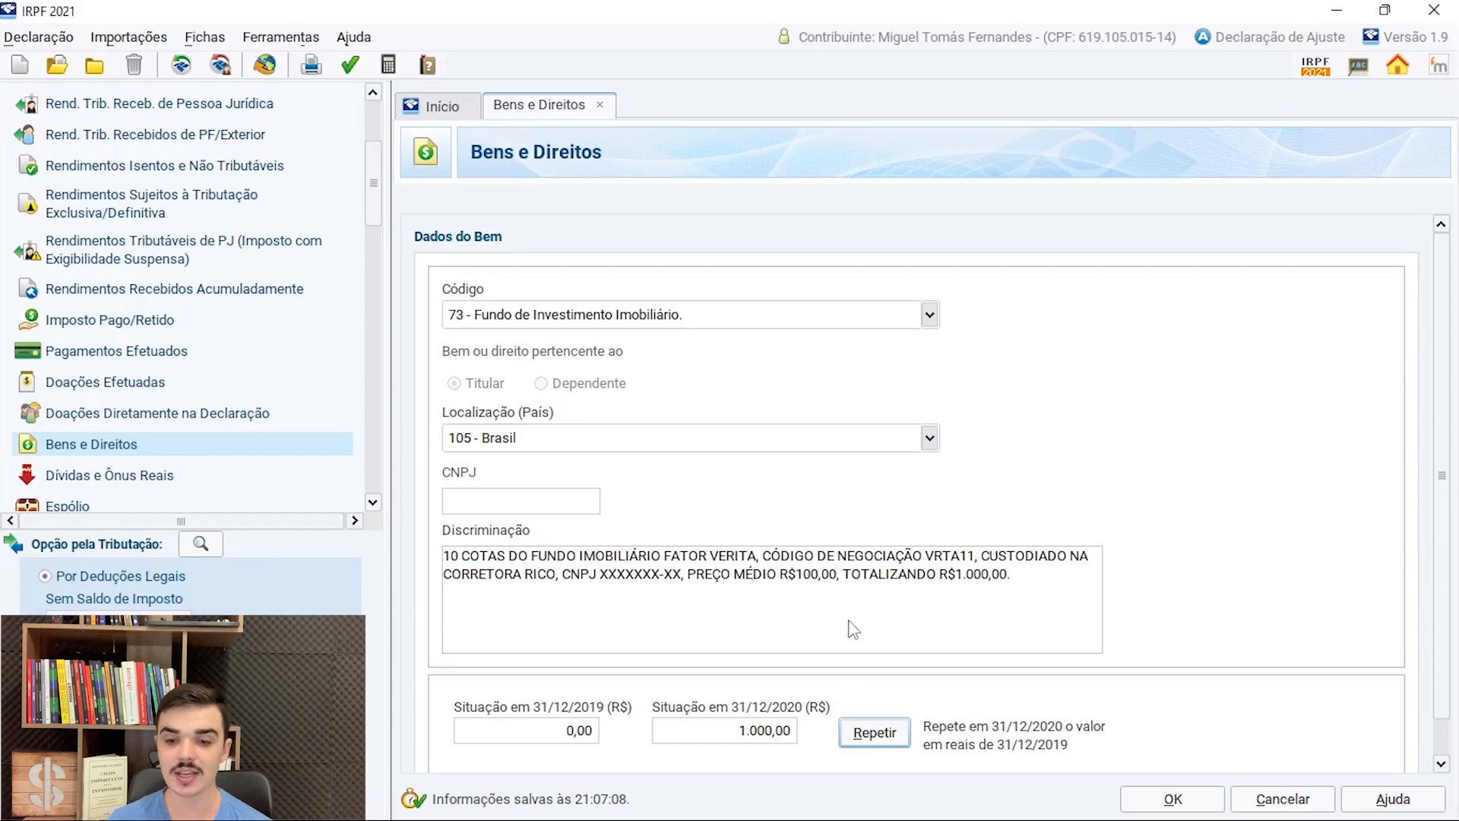
click(565, 731)
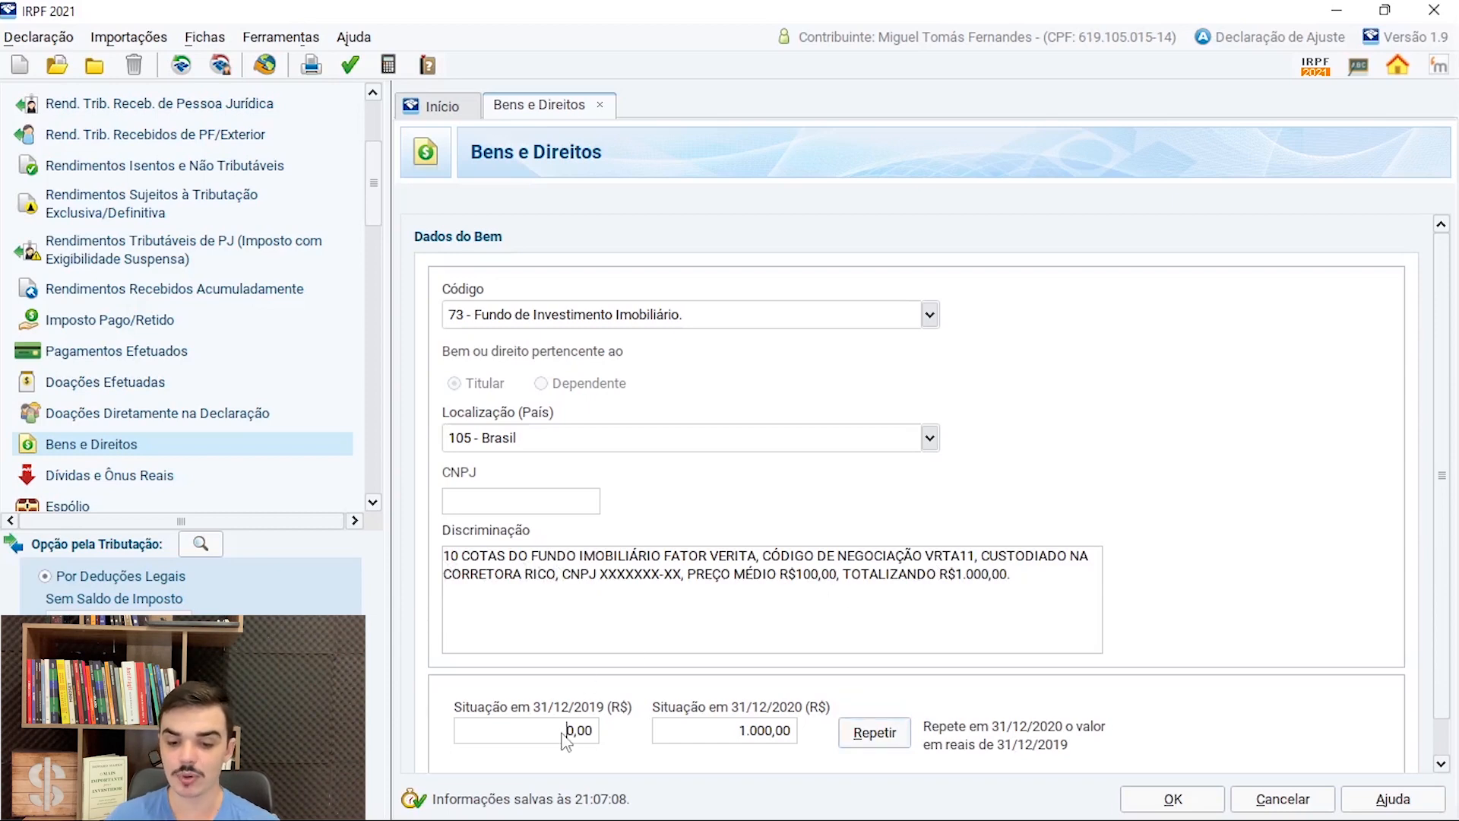
text(50)
key(Tab)
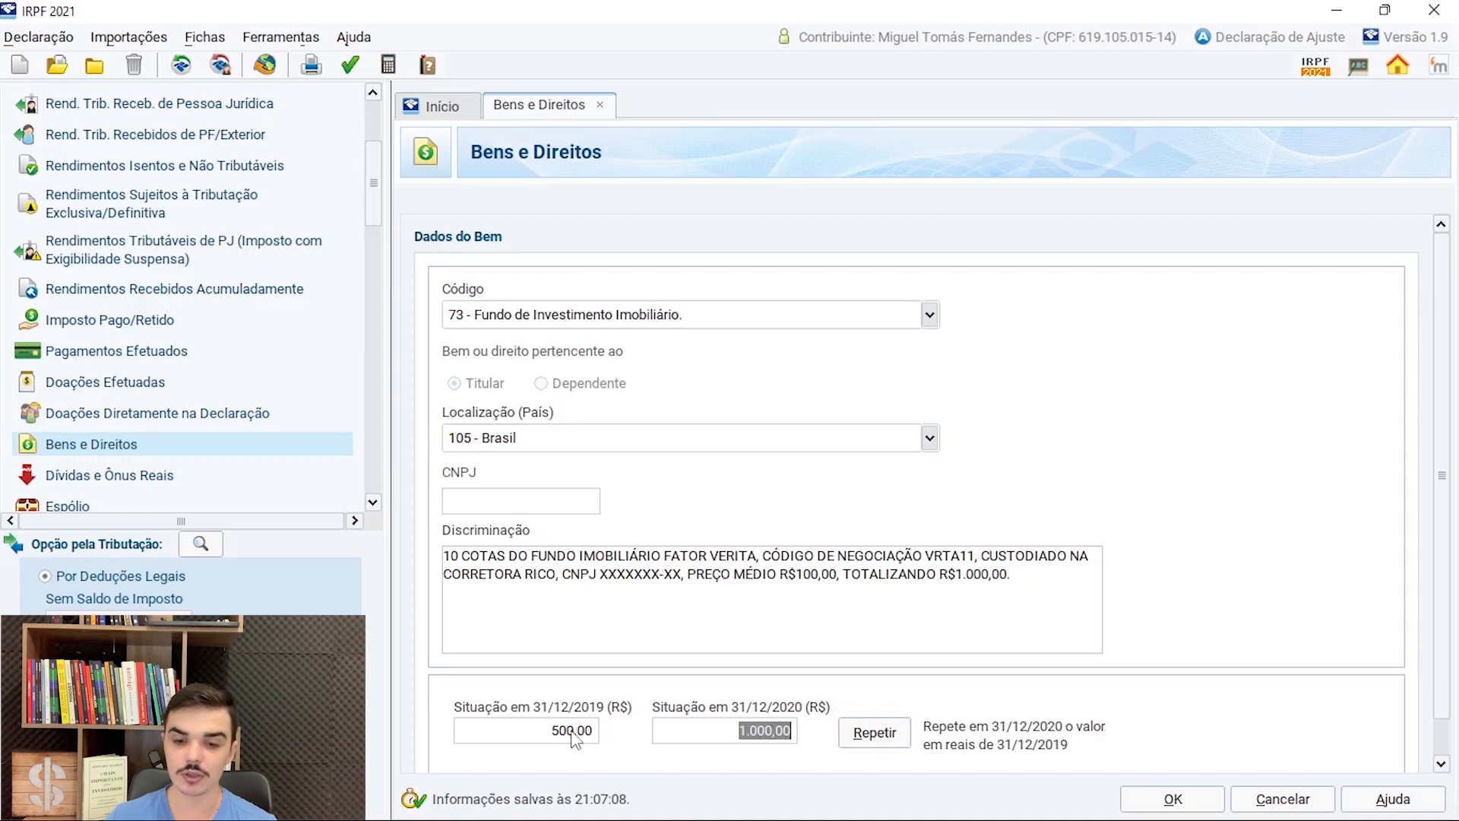
double_click(574, 731)
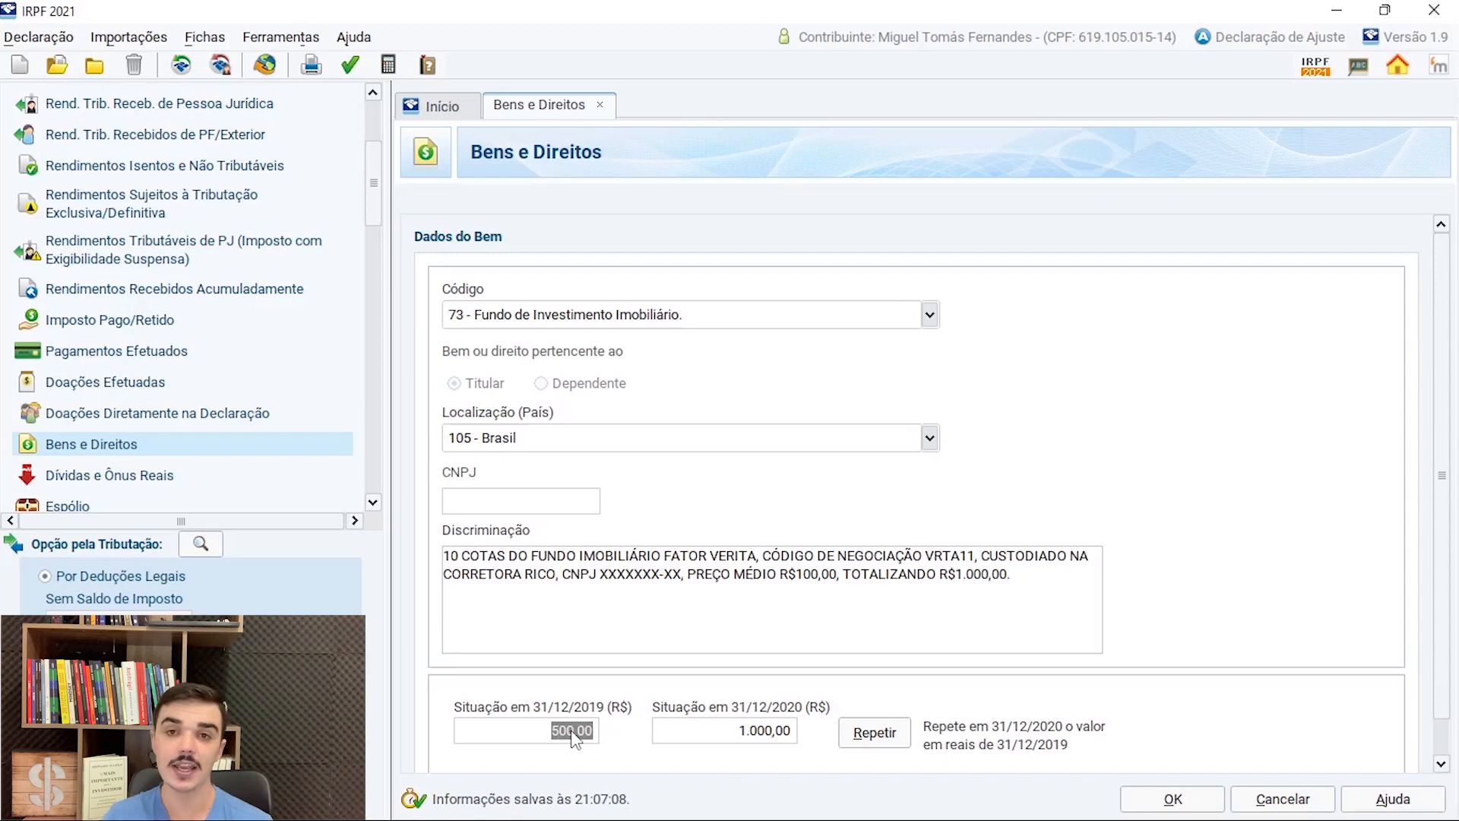
click(460, 562)
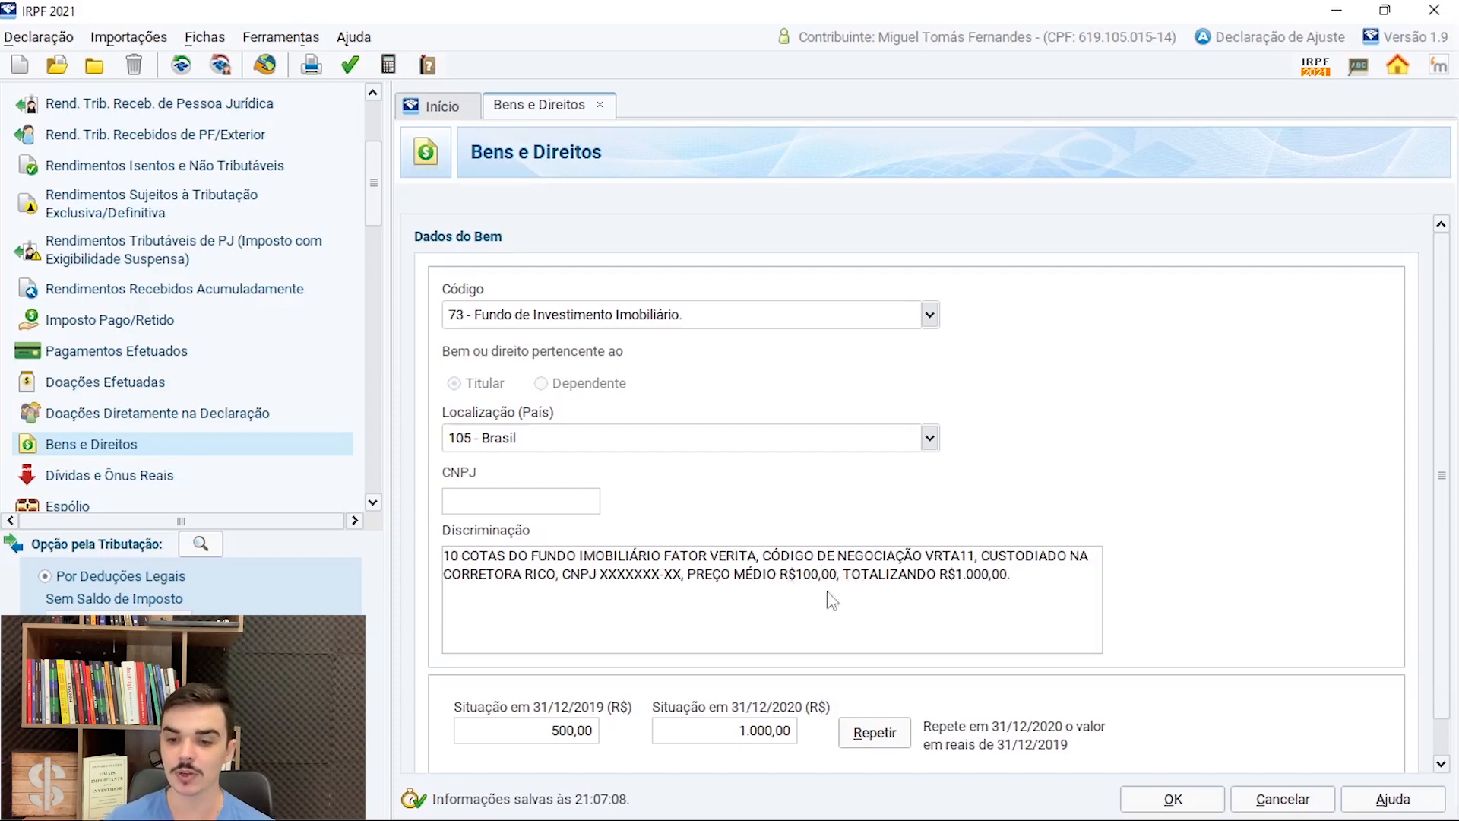
Save the real estate fund asset with its current description and year-end values, and select its entry in the Bens e Direitos list.
drag(940, 588, 1005, 588)
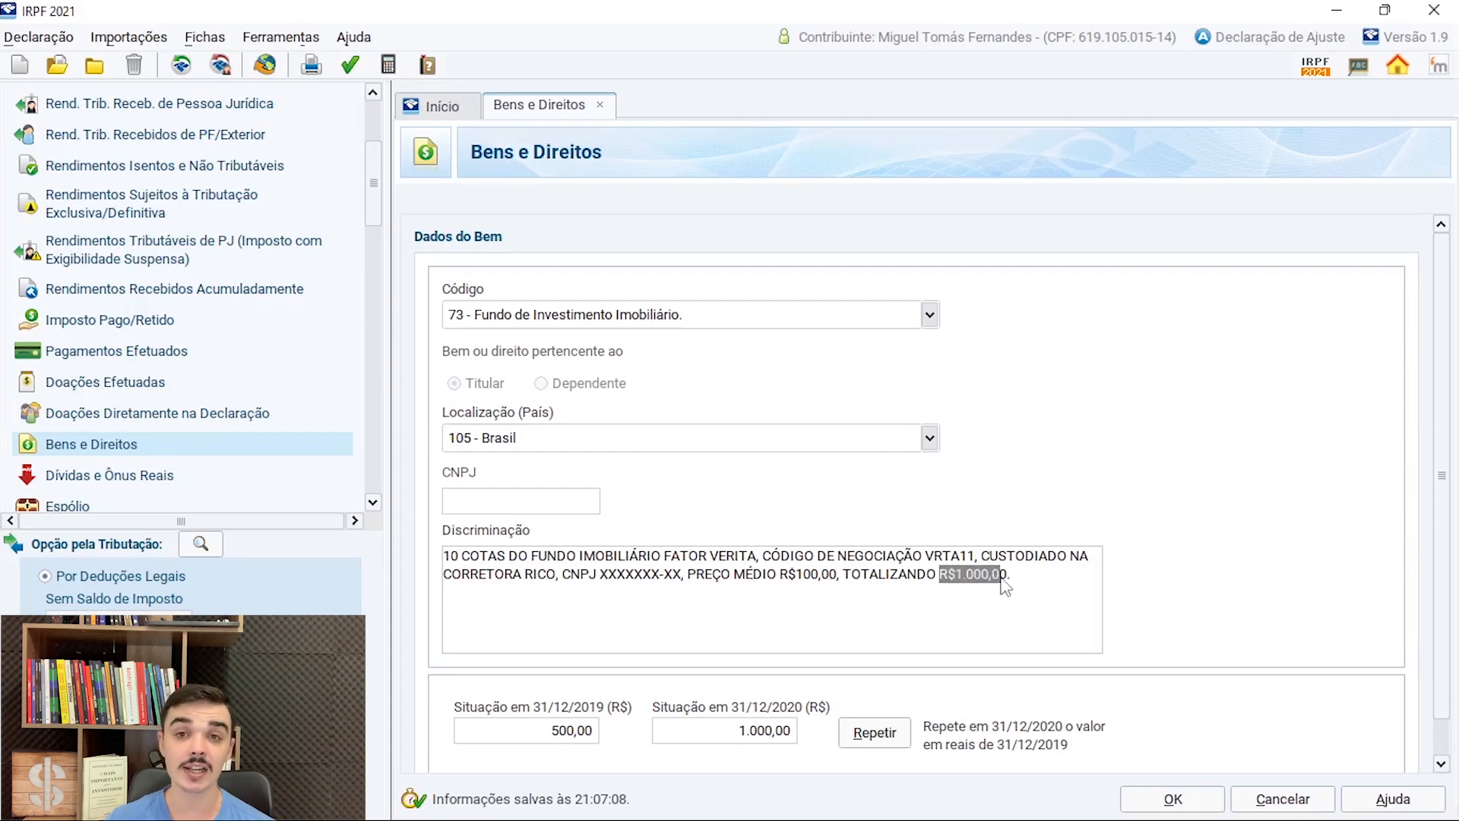
click(572, 729)
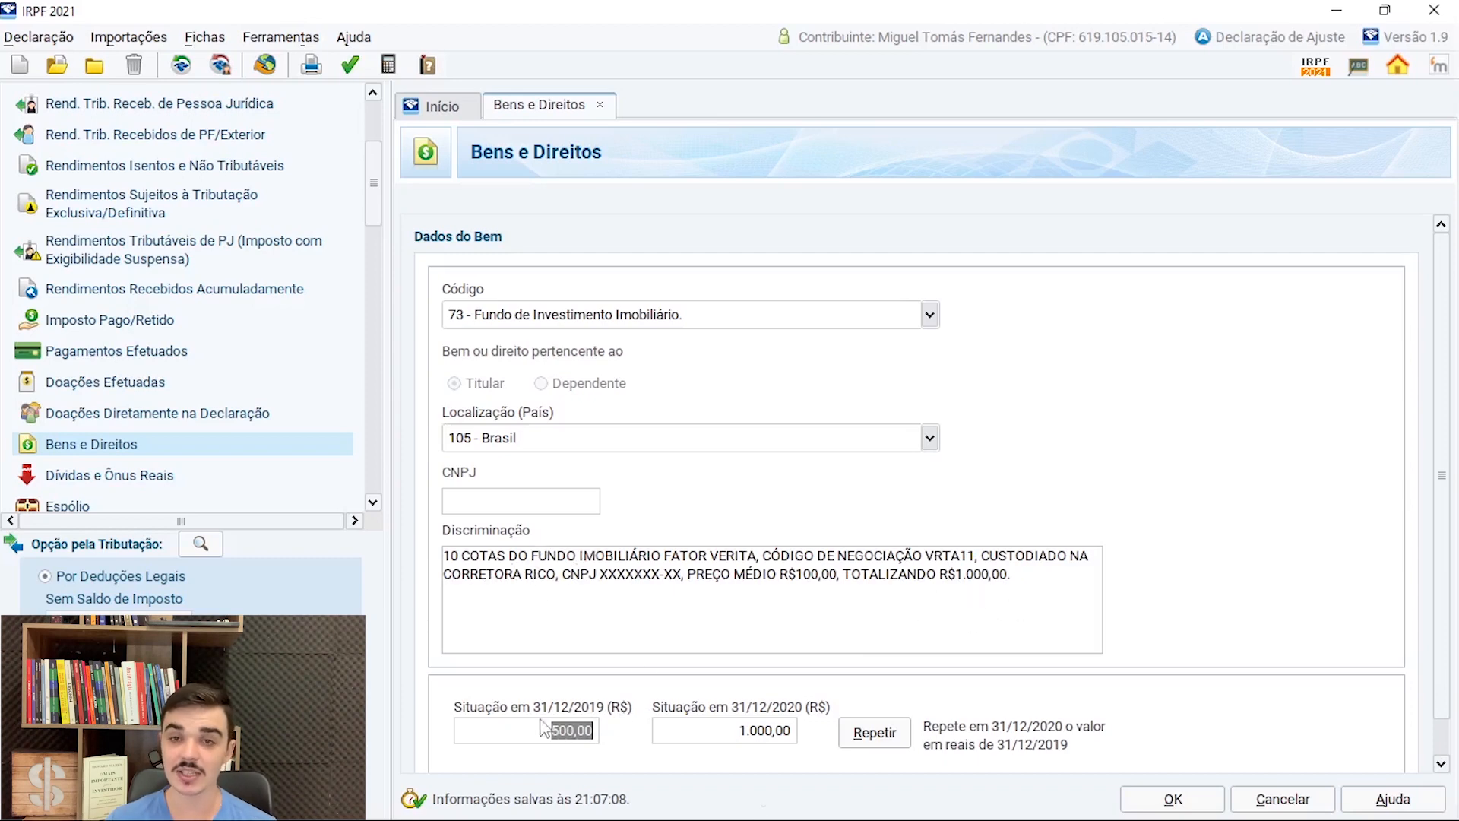
click(874, 735)
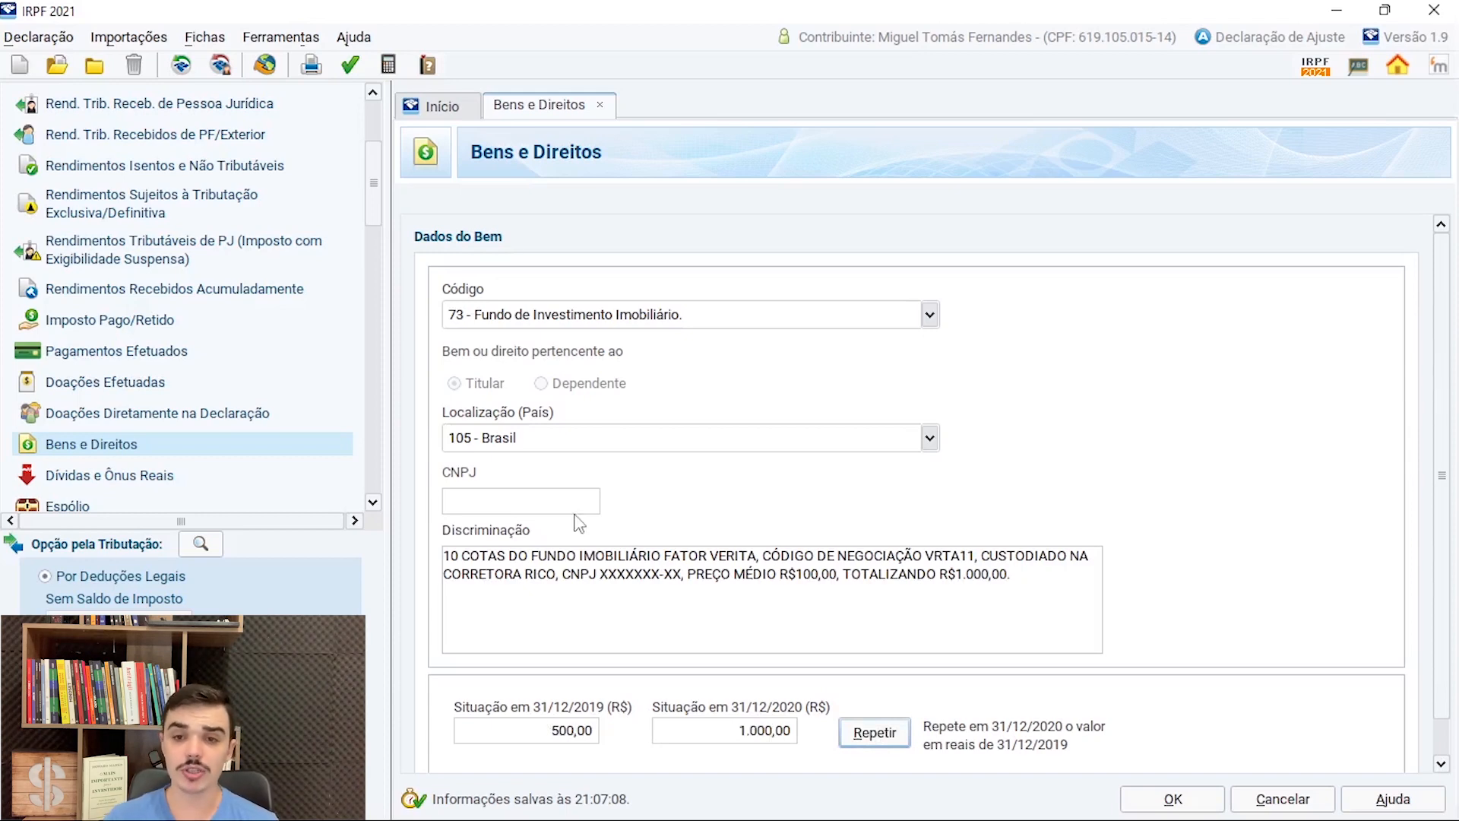
click(1171, 802)
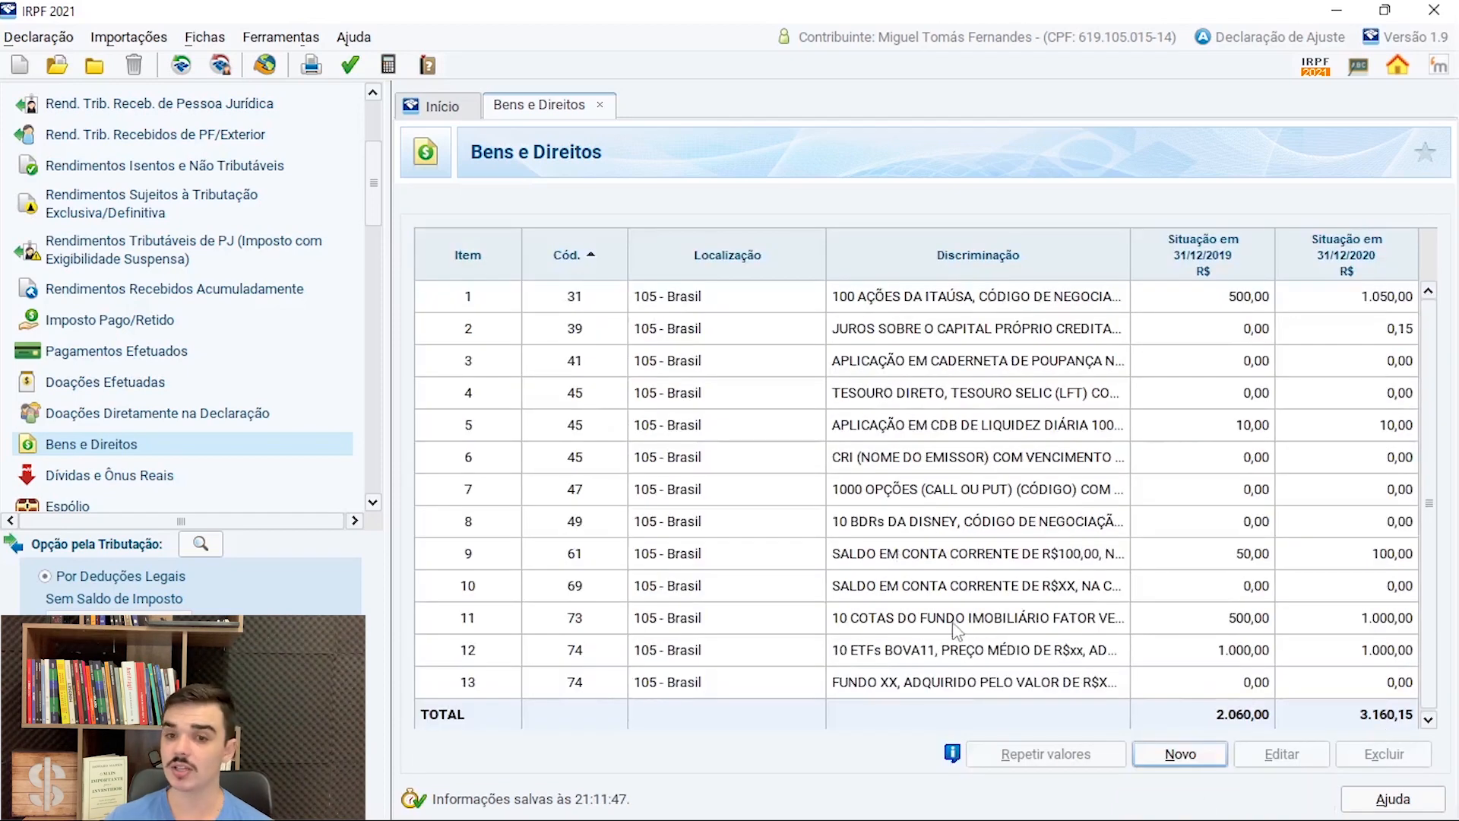
click(916, 628)
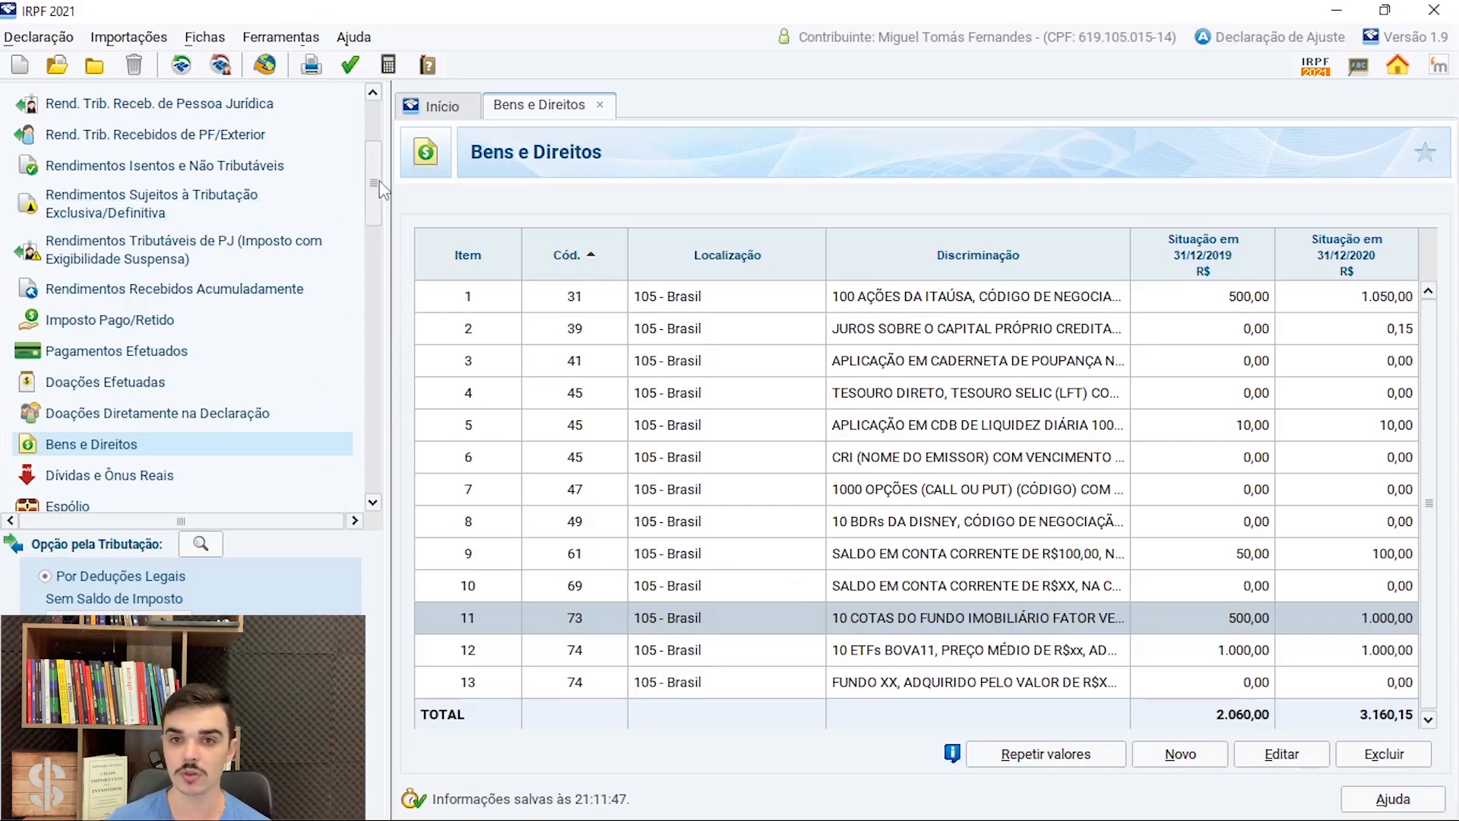
Open the Renda Variável form for Operações Fundos Invest. Imob. and show the Titular's gains and losses table.
drag(380, 188, 380, 262)
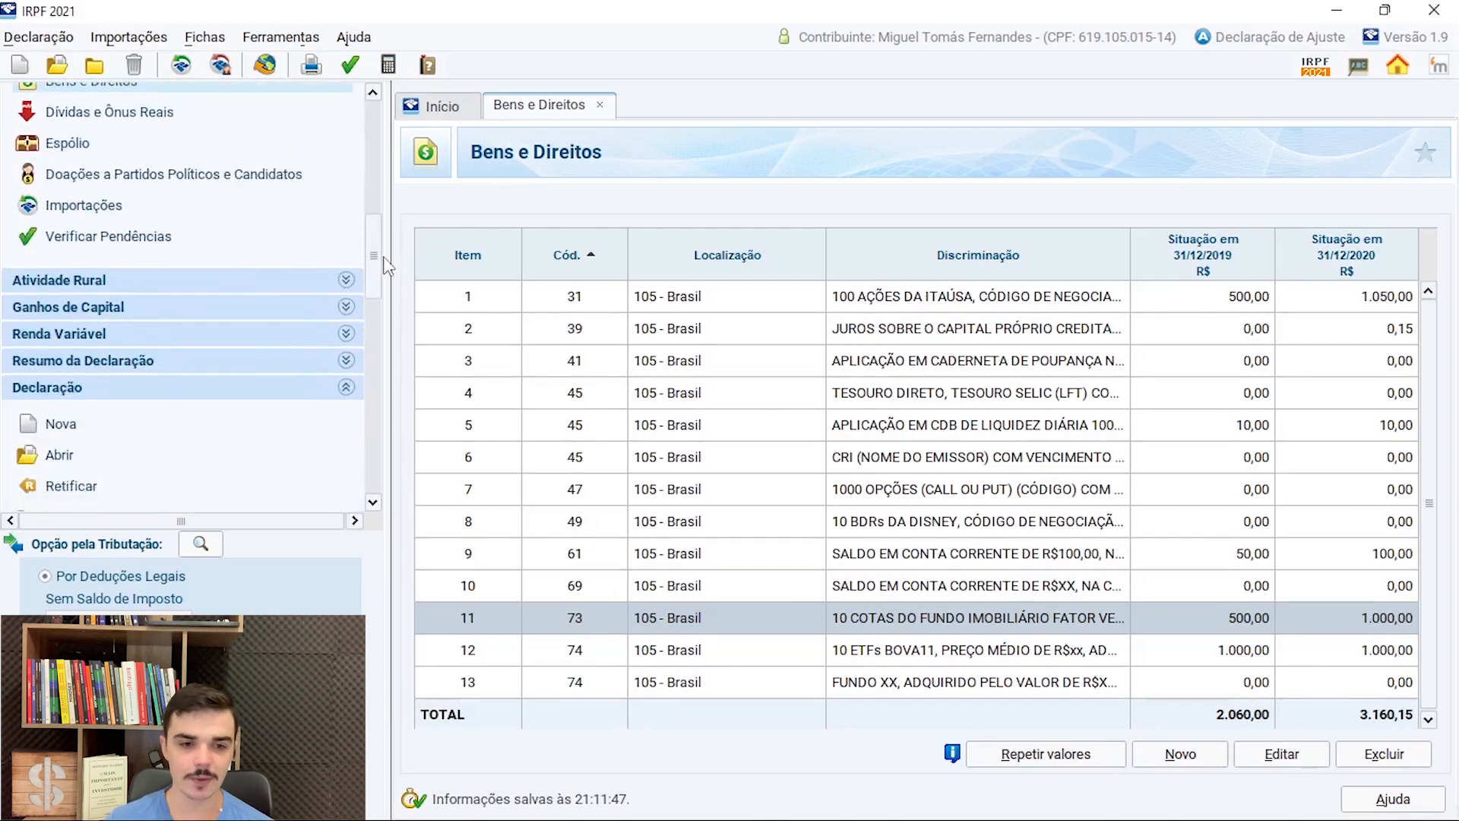
click(295, 333)
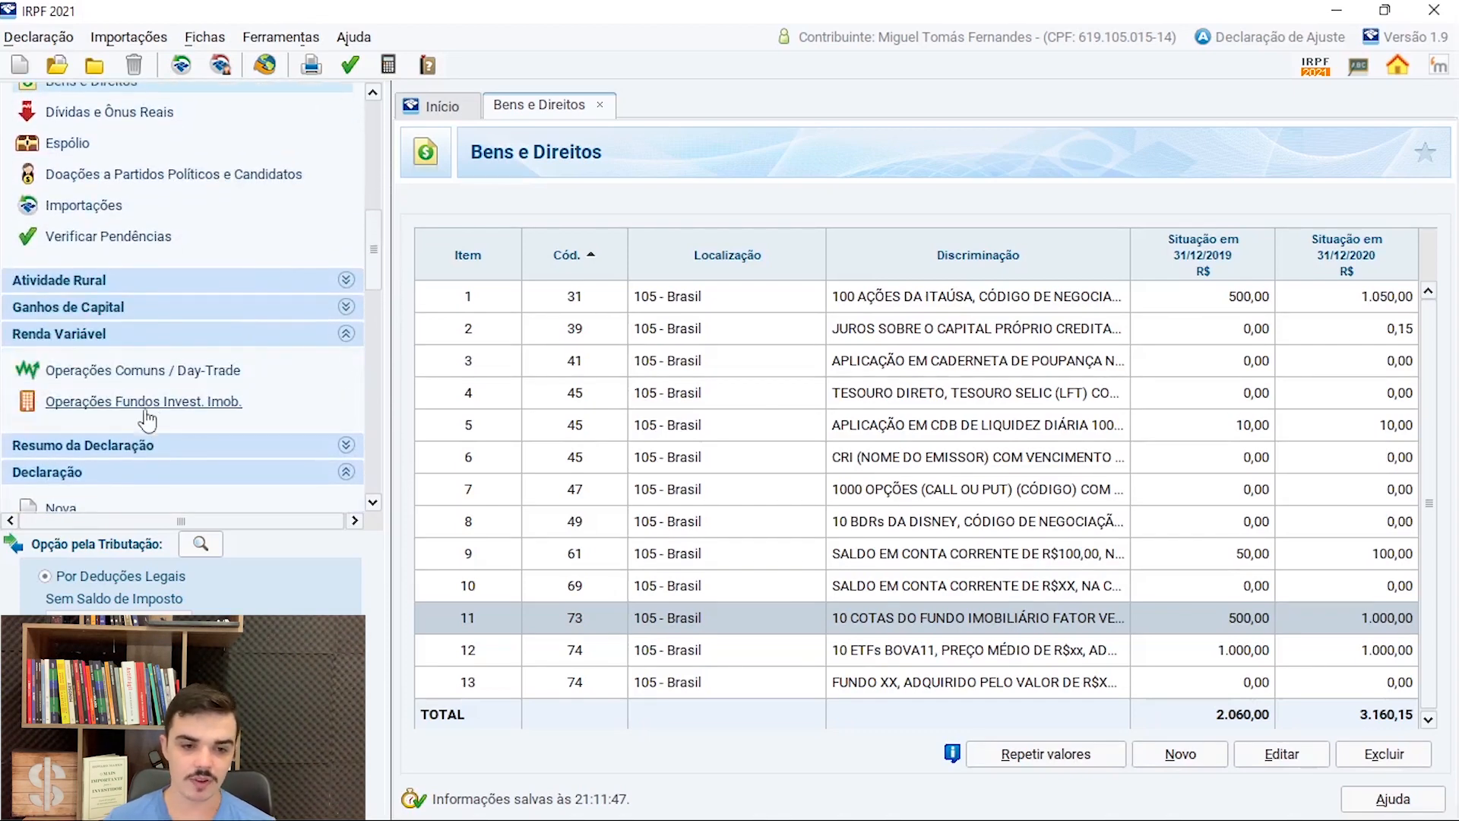
click(103, 408)
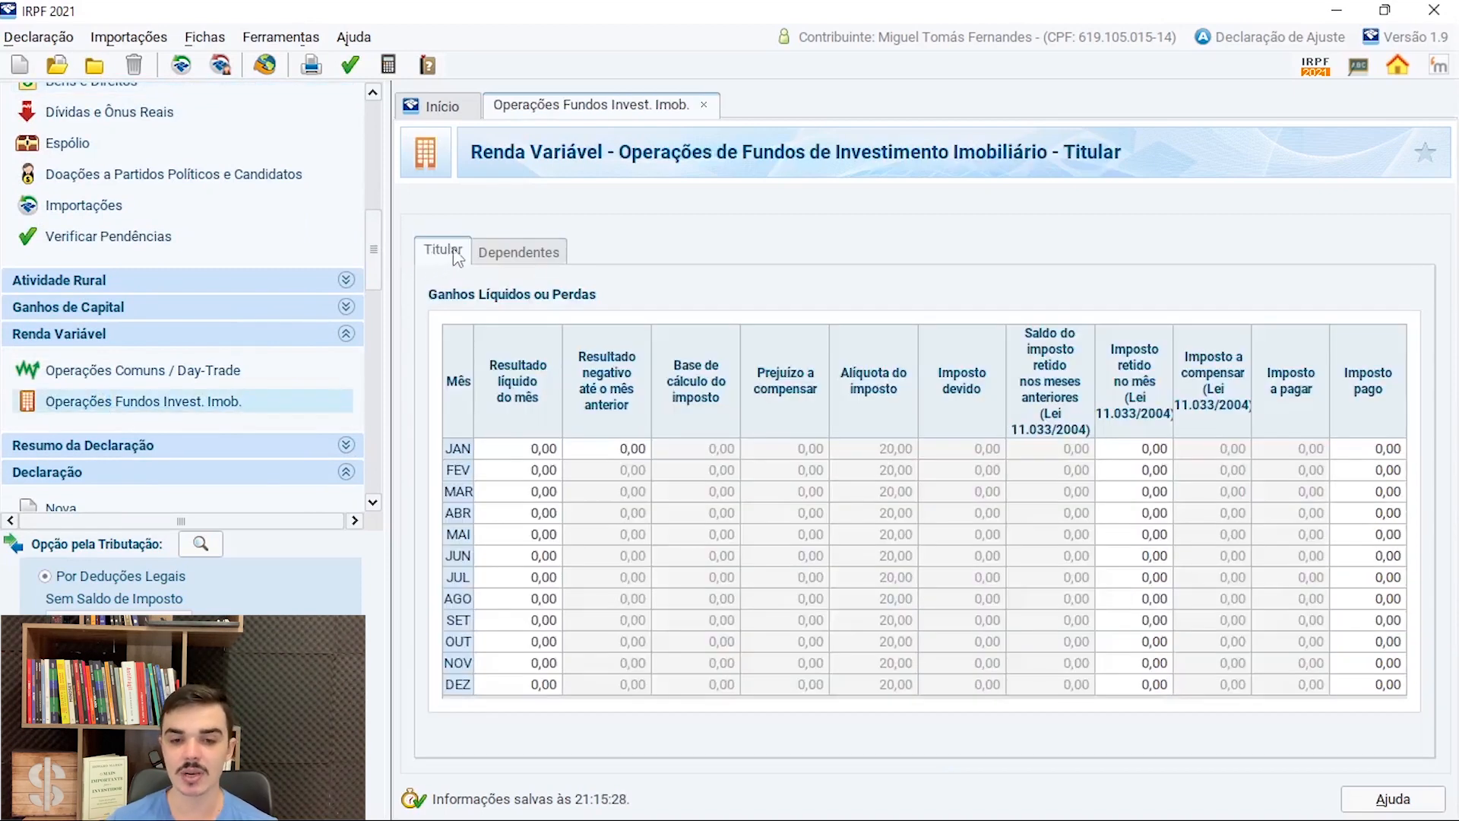
click(536, 255)
click(453, 254)
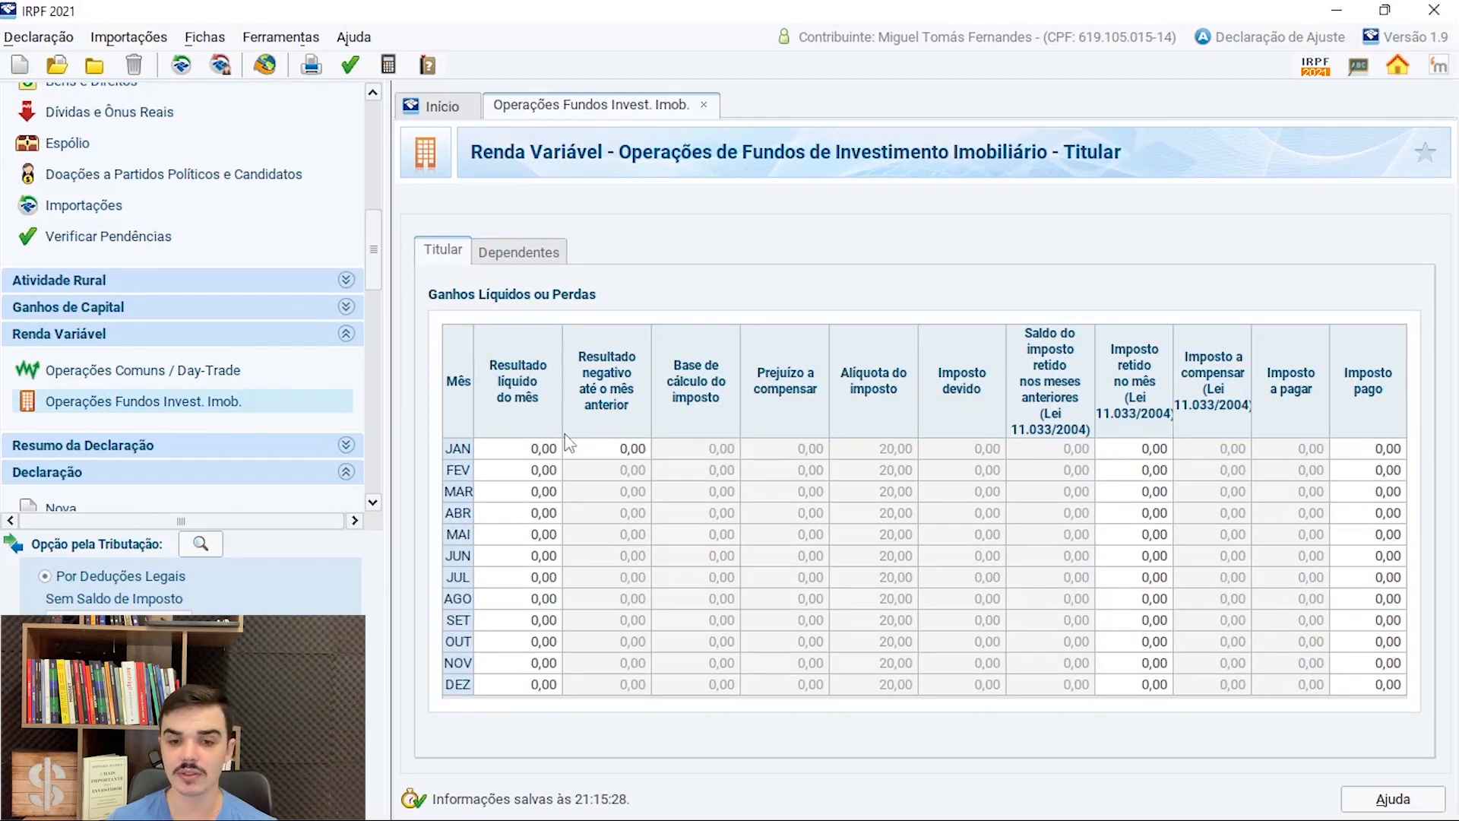
Fill in January with a net result of 100,00, tax withheld of 0,10 and tax paid of 100,00.
click(539, 449)
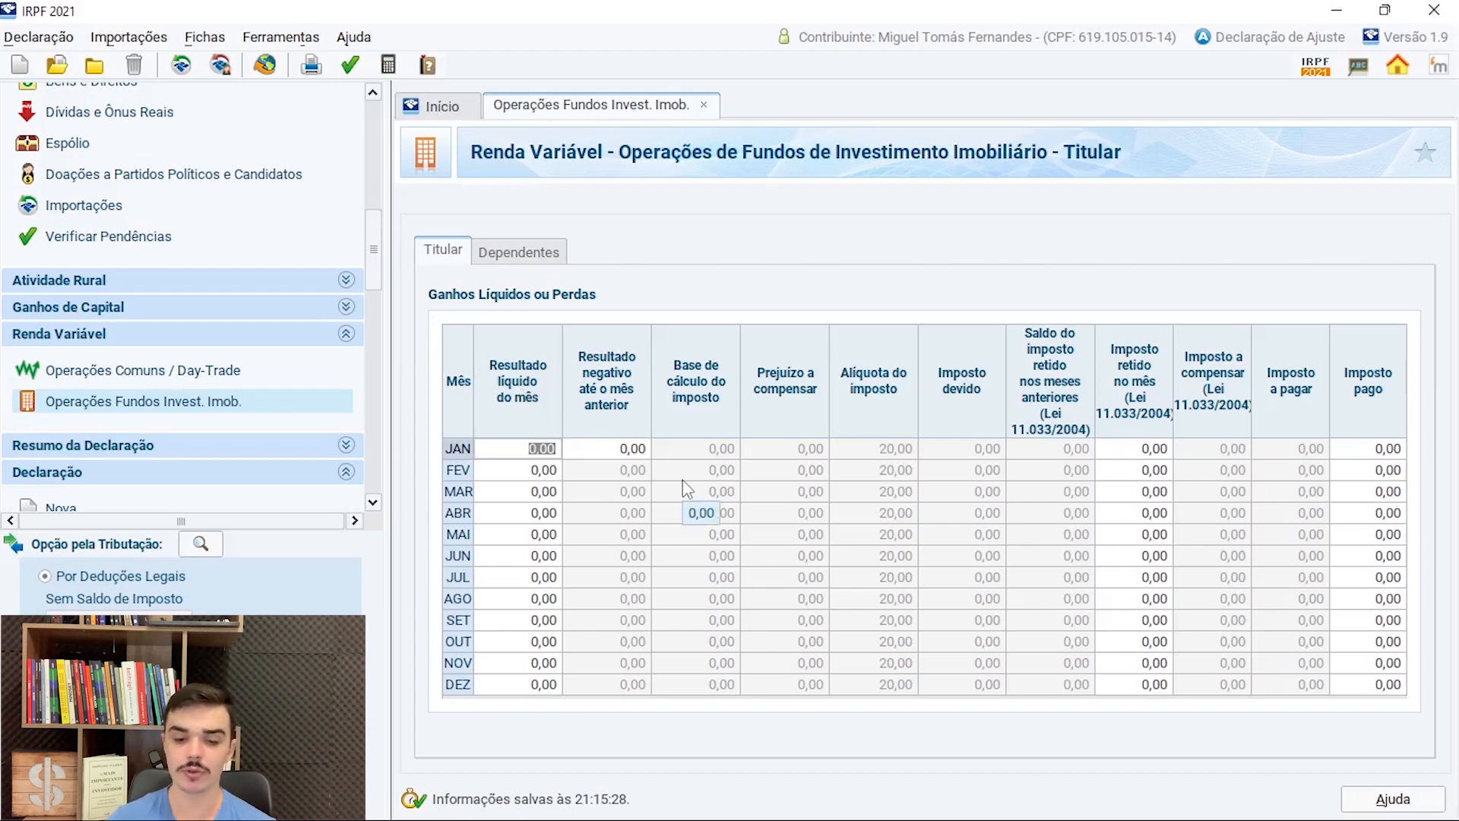
text(100)
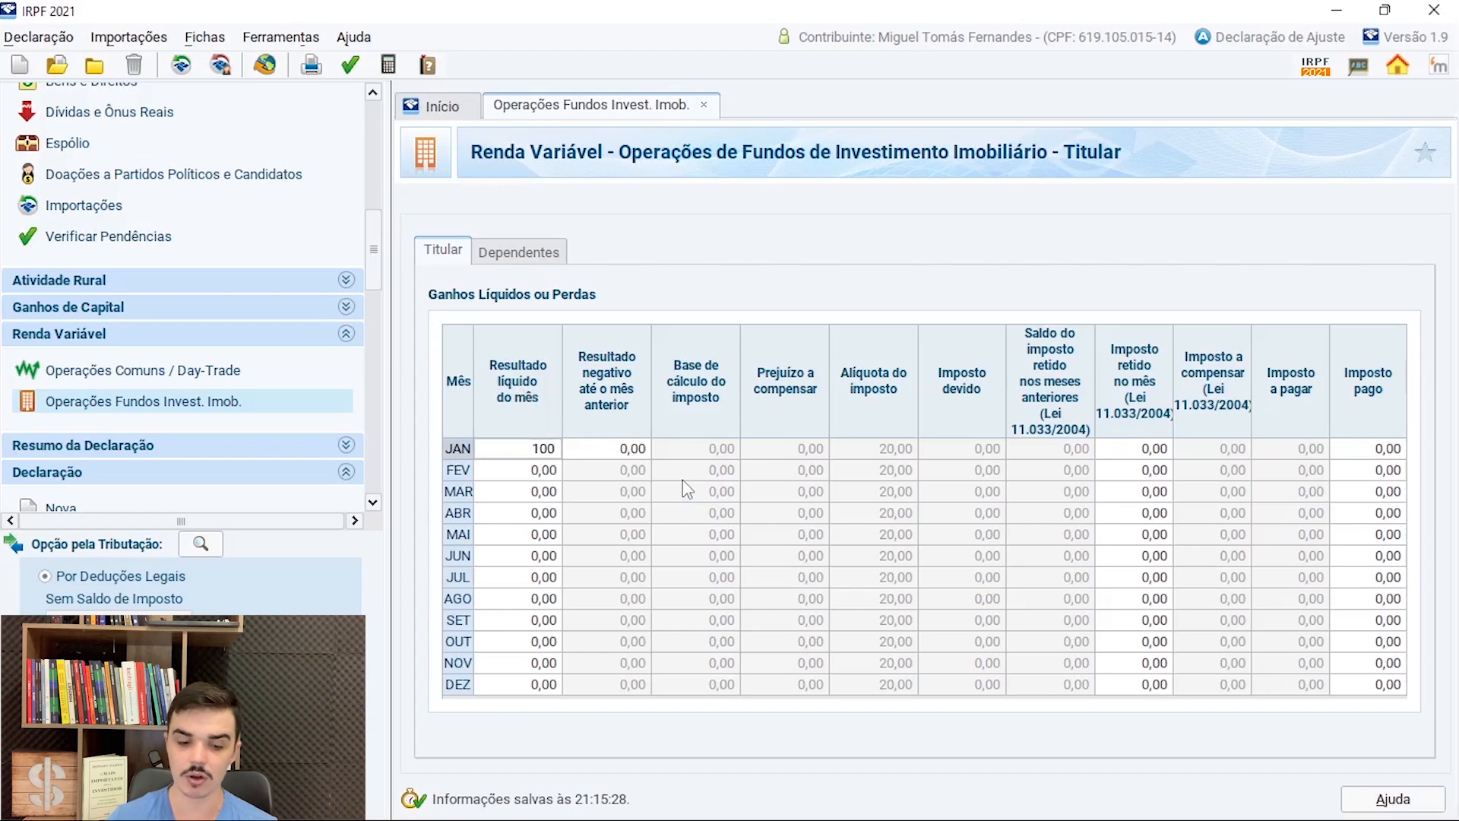
key(Tab)
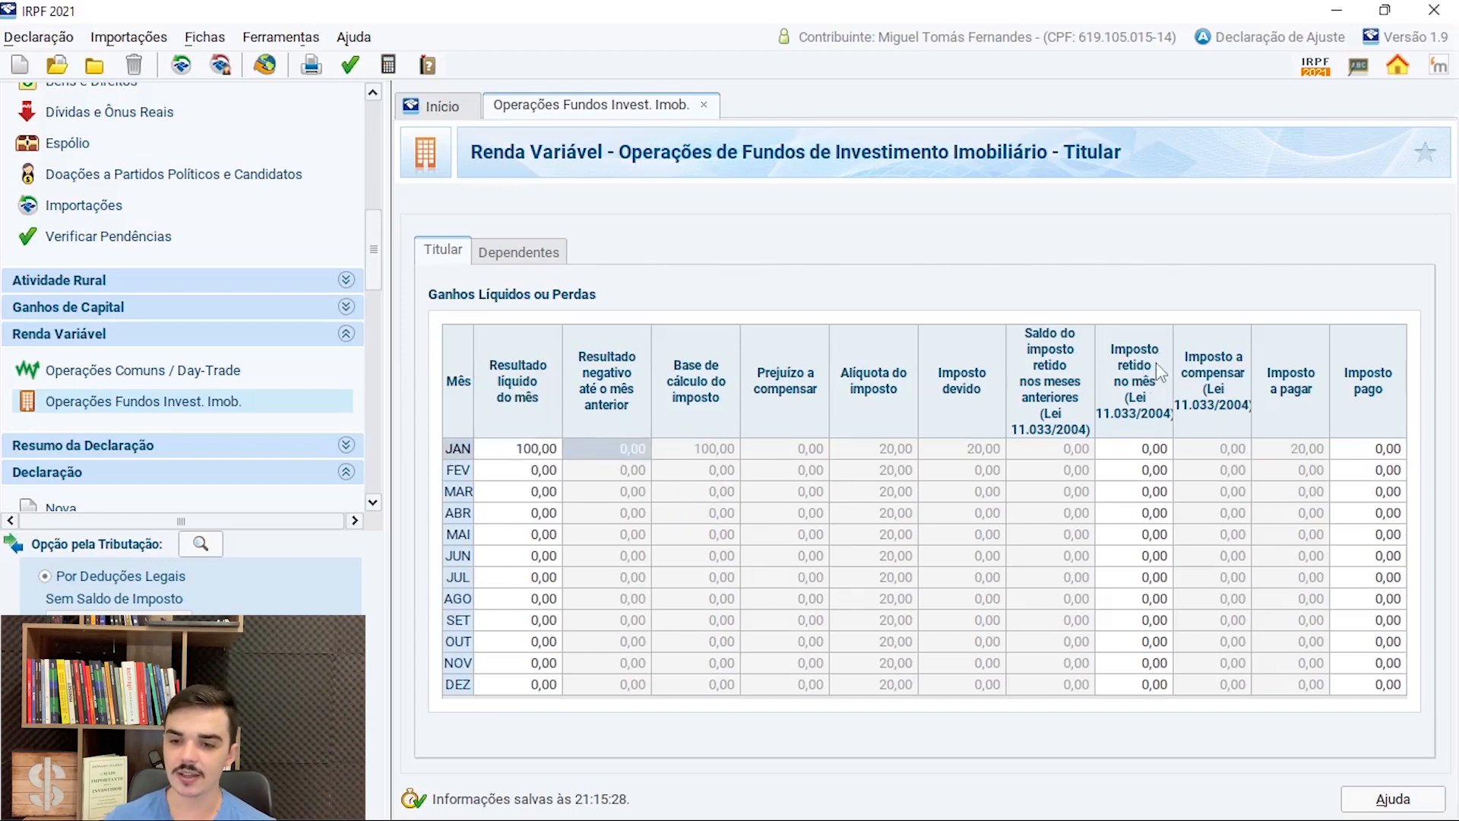
click(1158, 449)
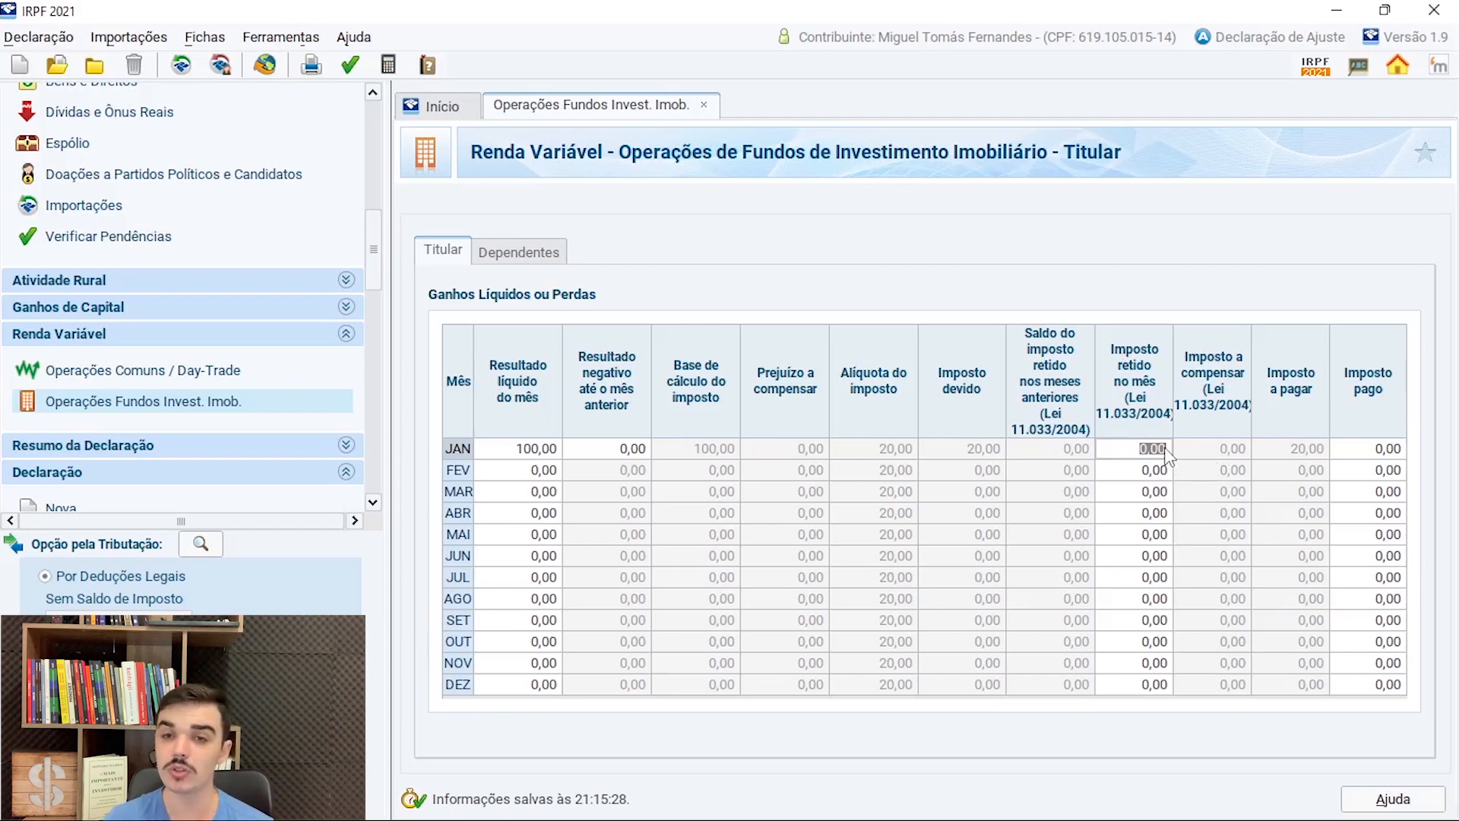
text(0,1)
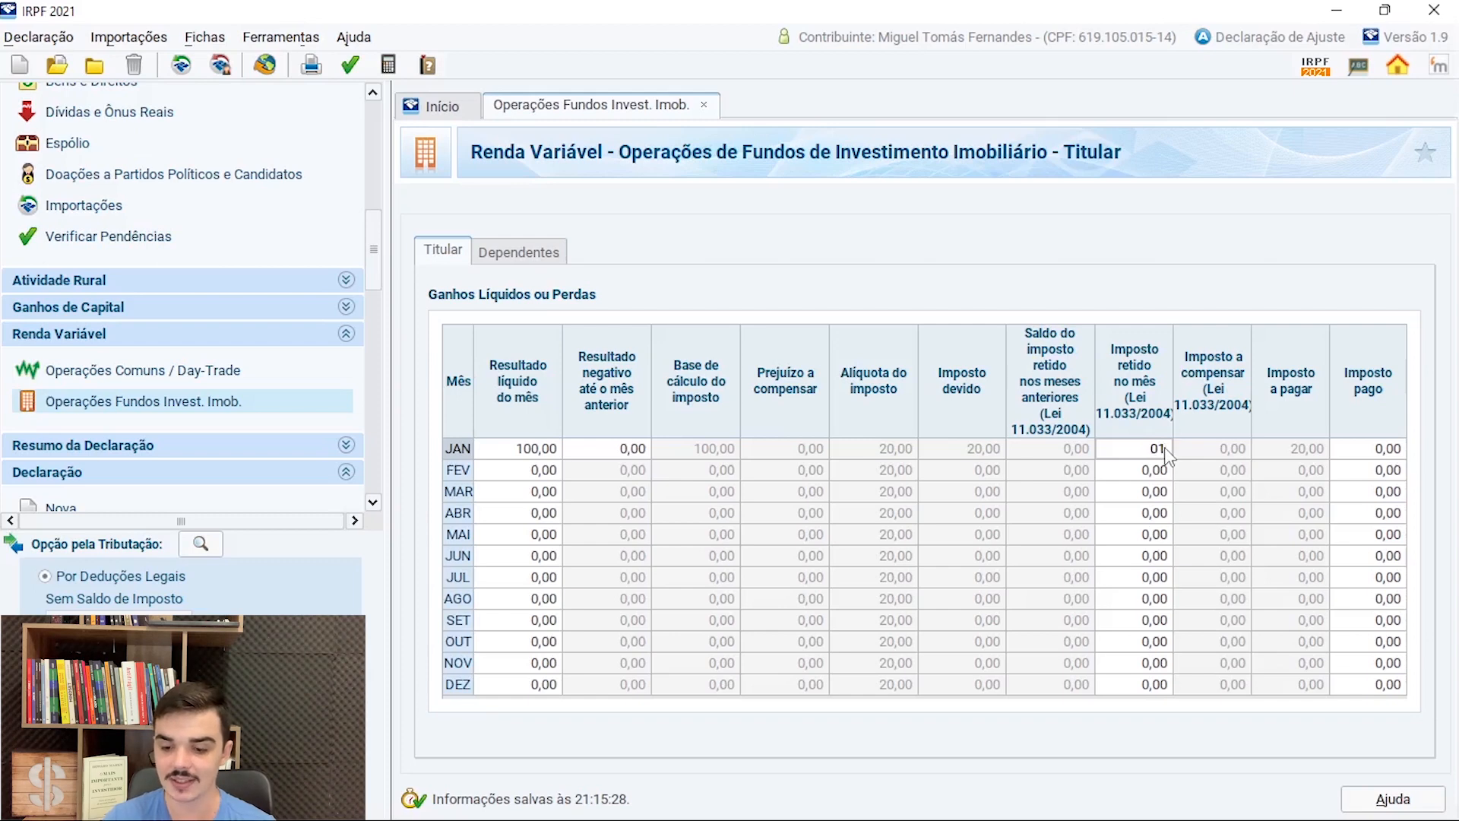
text(0)
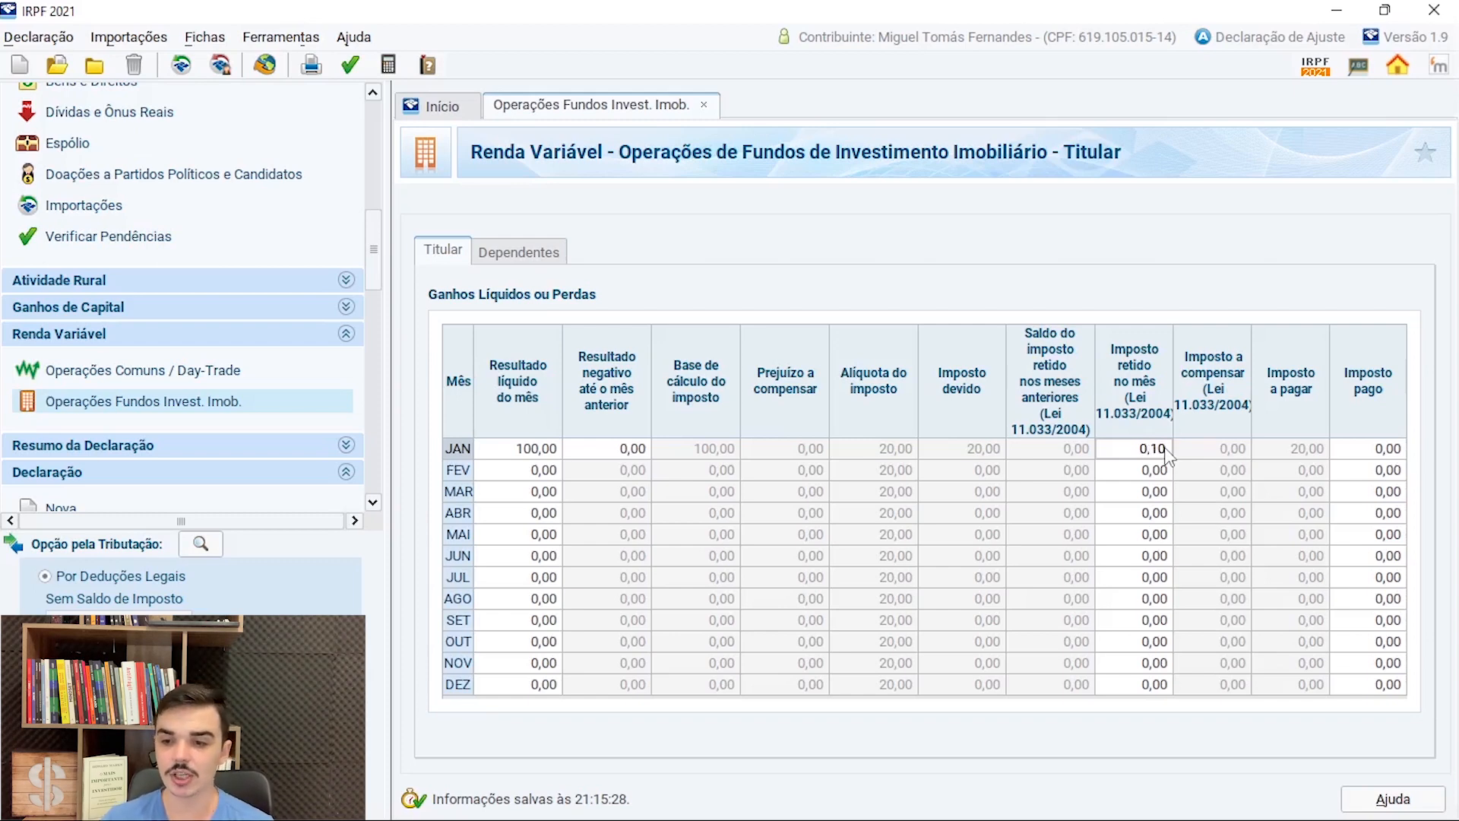
key(Tab)
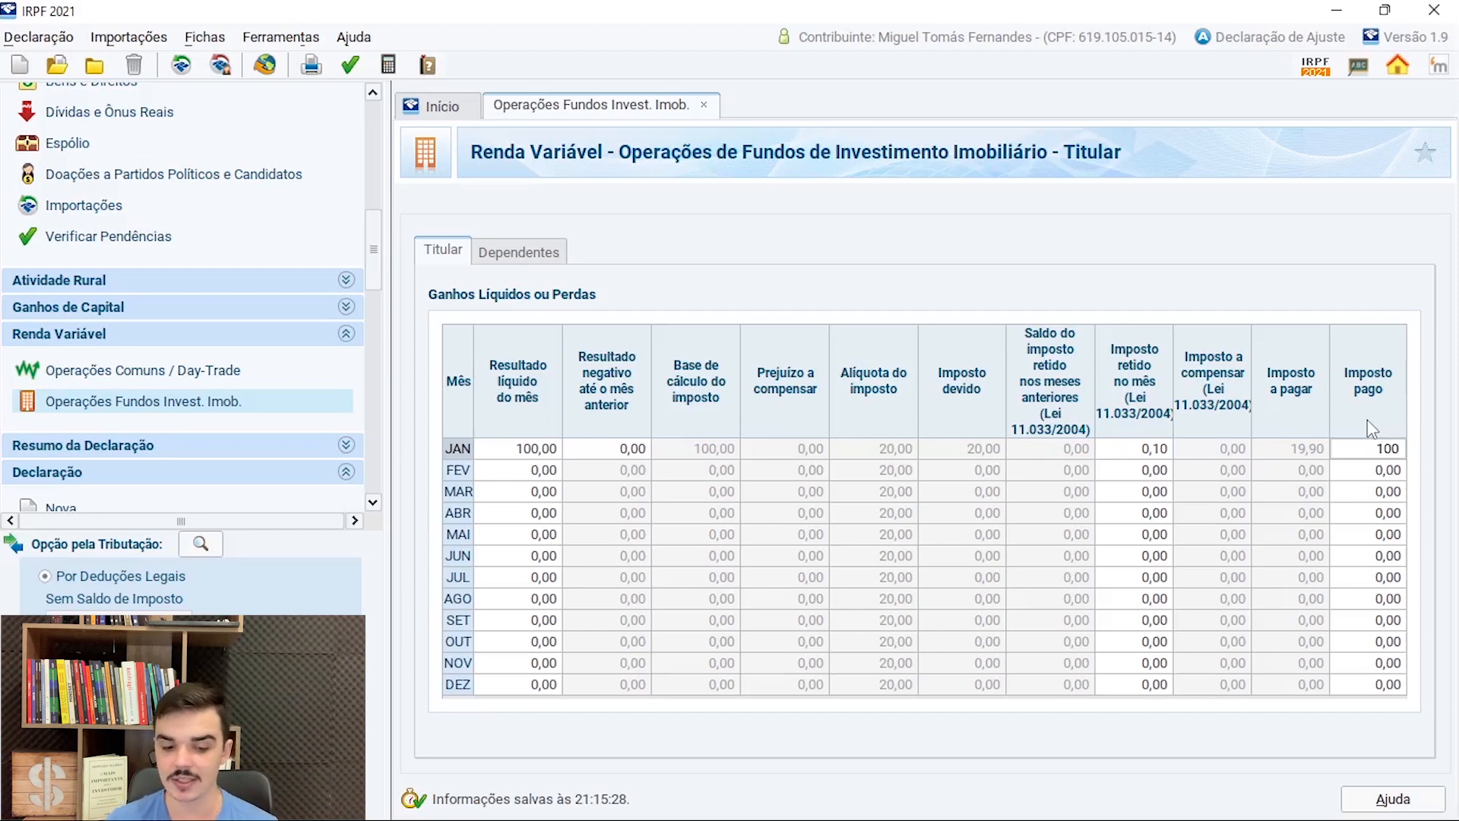
key(Return)
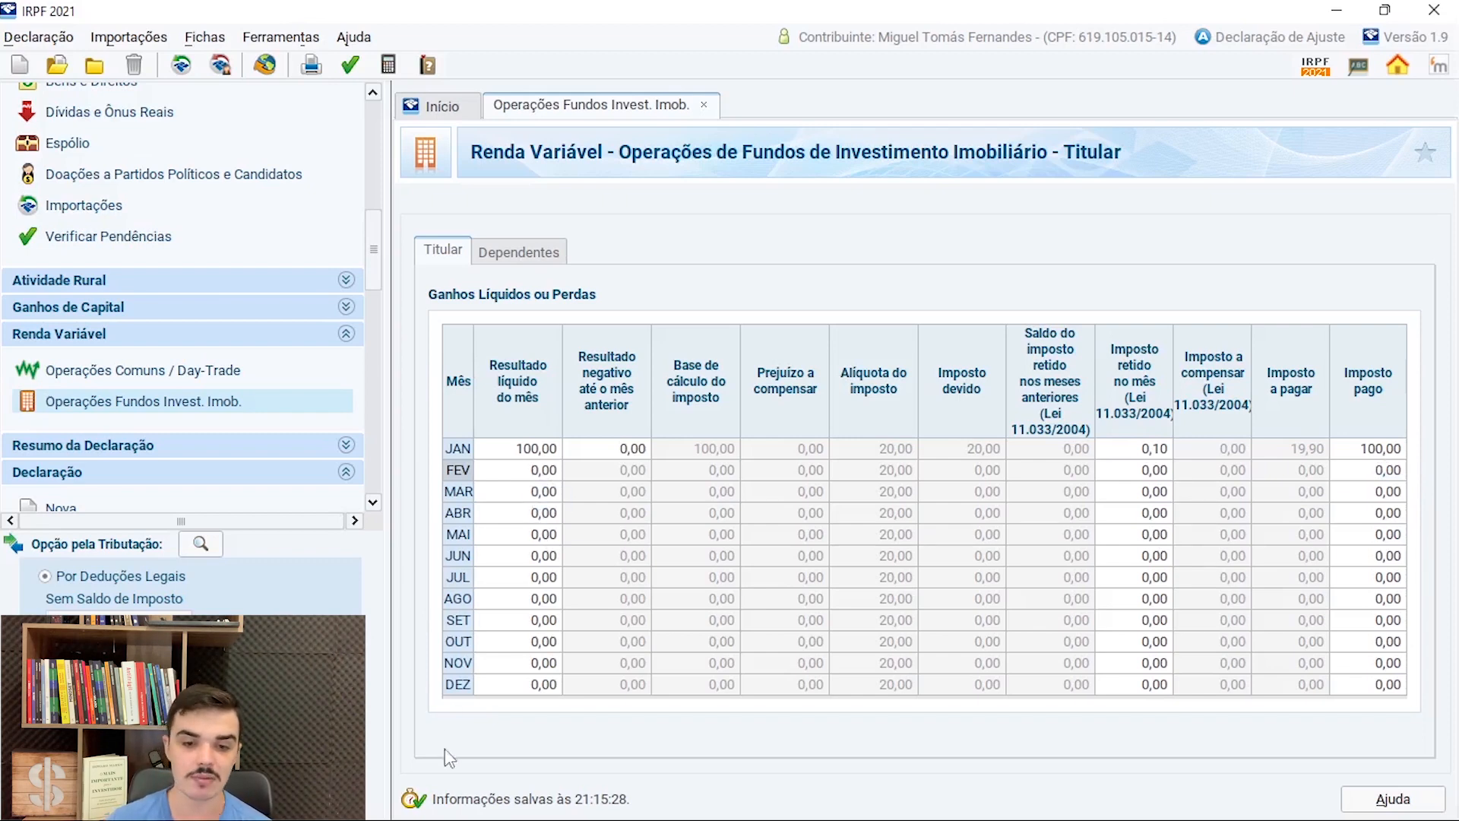
Set the net result of the month to -50,00 for August and 300,00 for December.
click(543, 599)
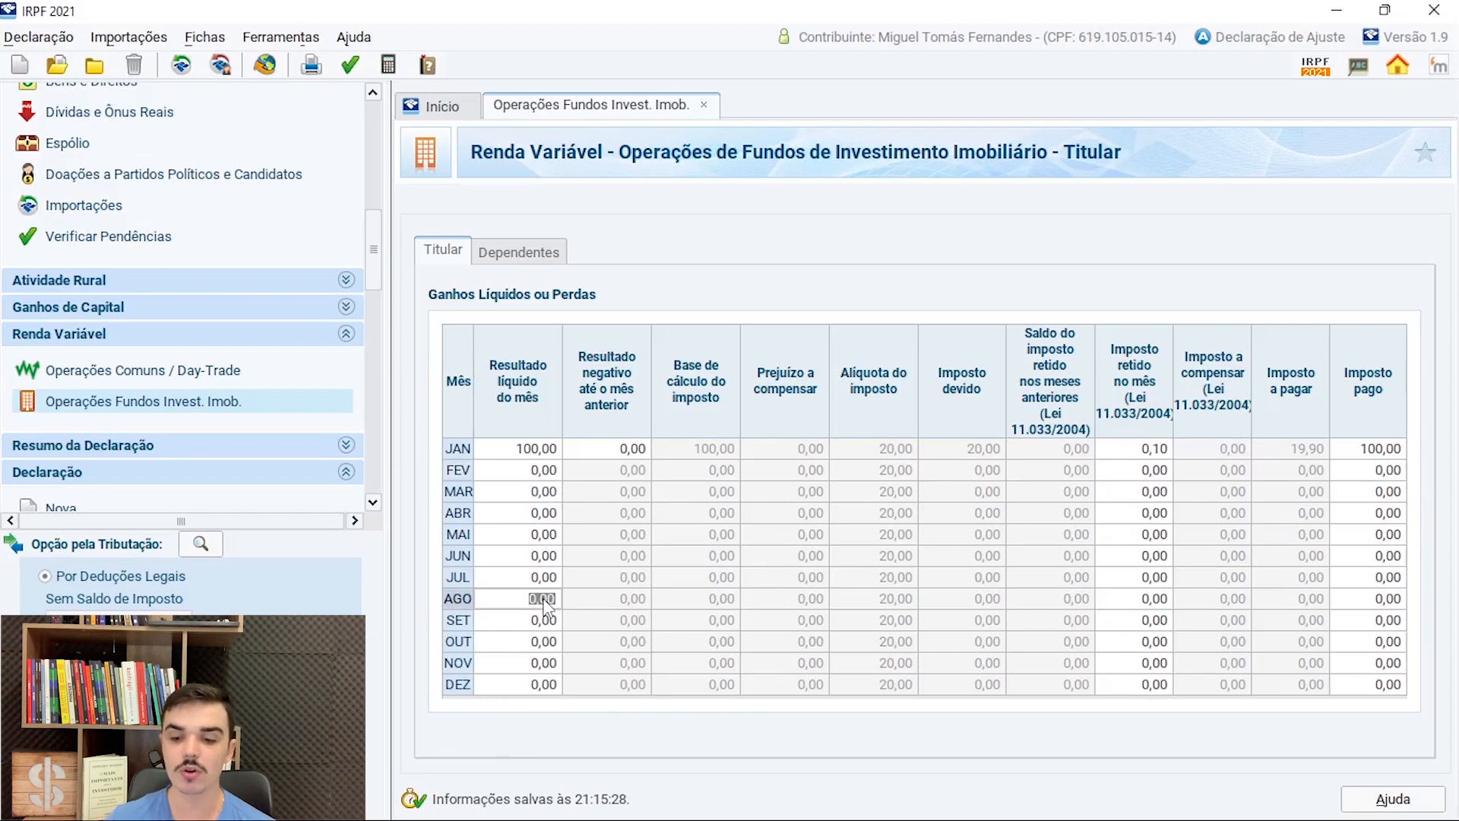
text(-50)
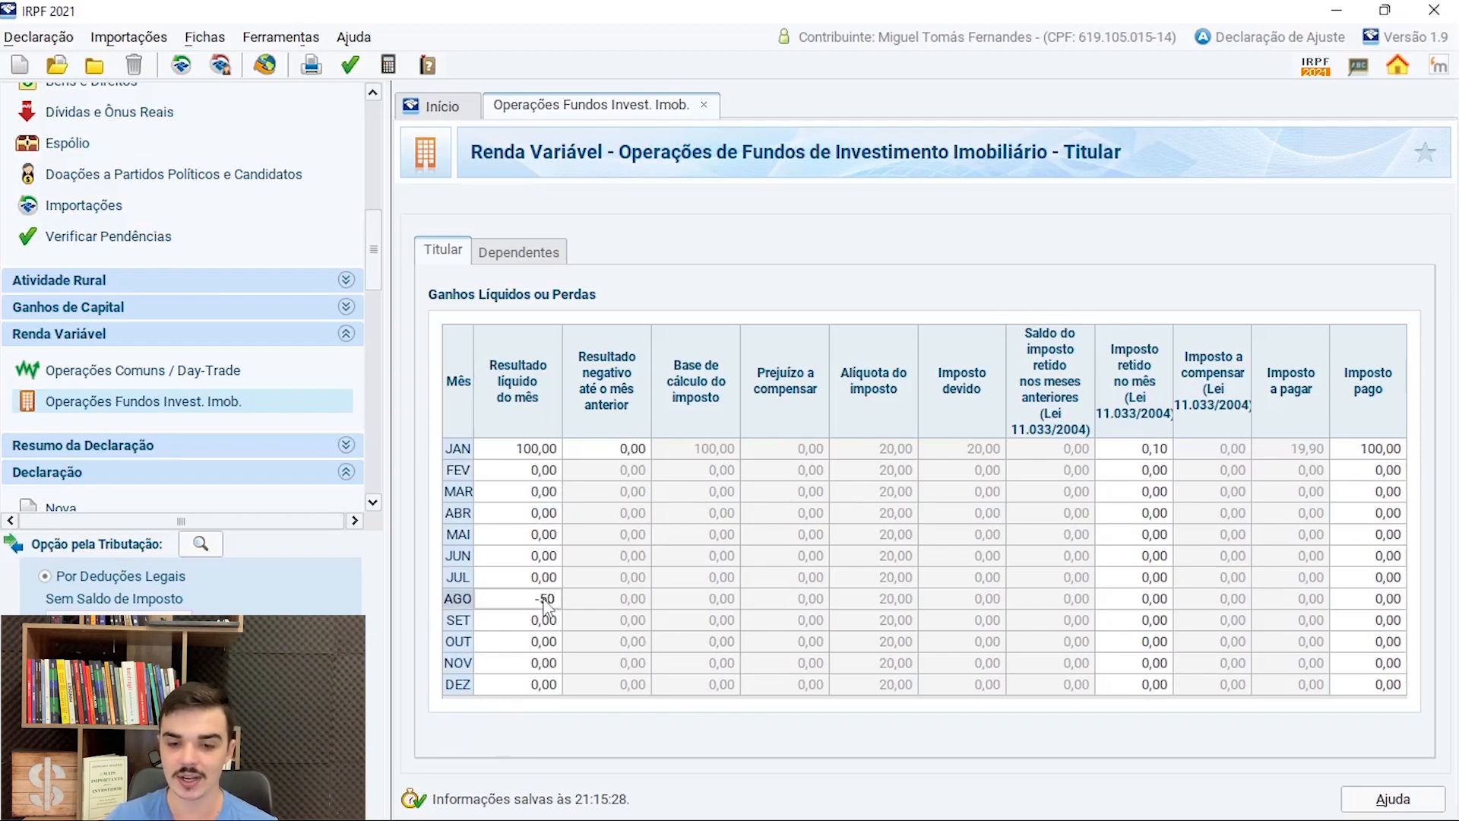
click(600, 605)
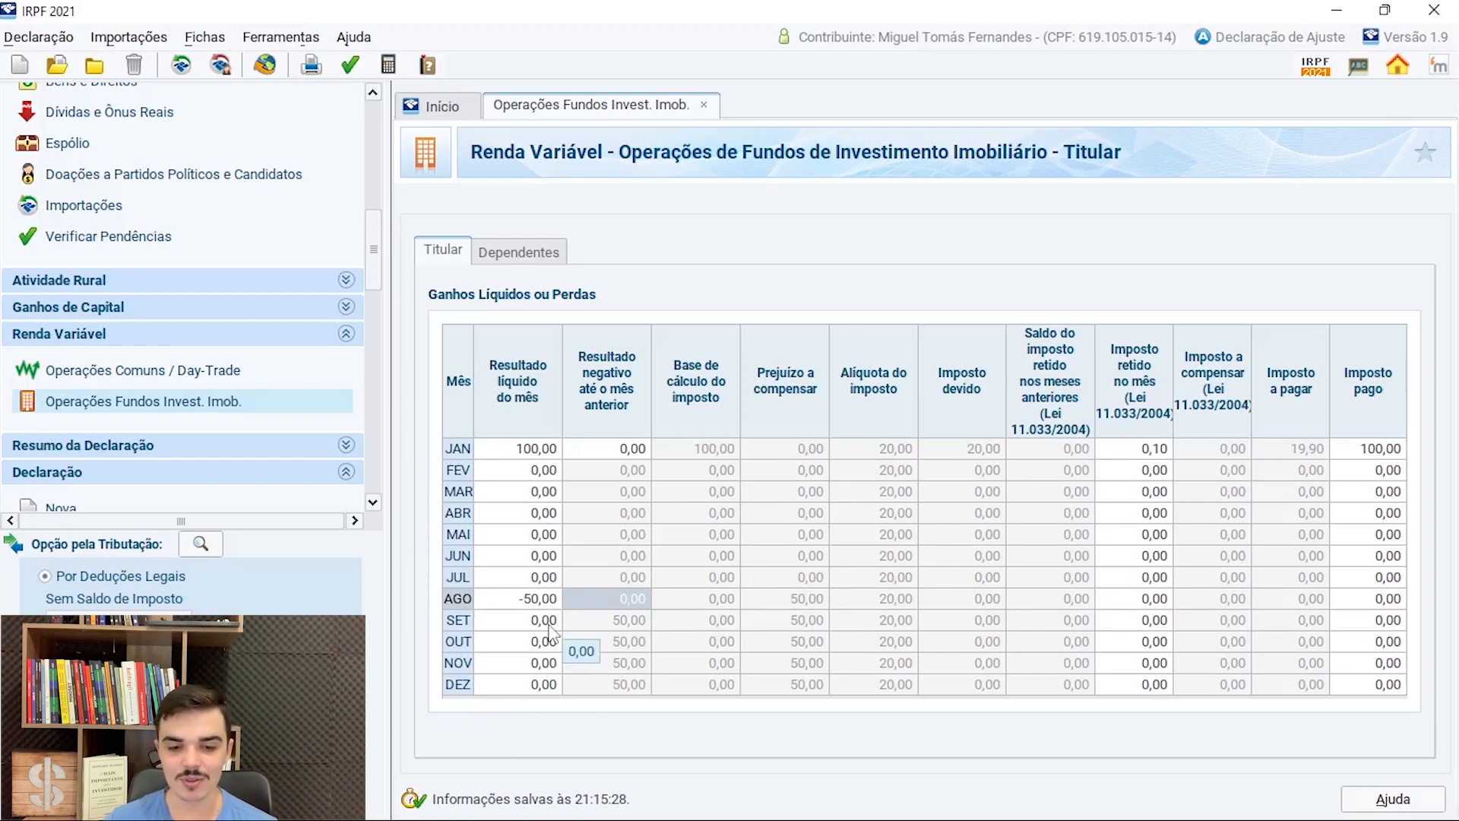
click(546, 686)
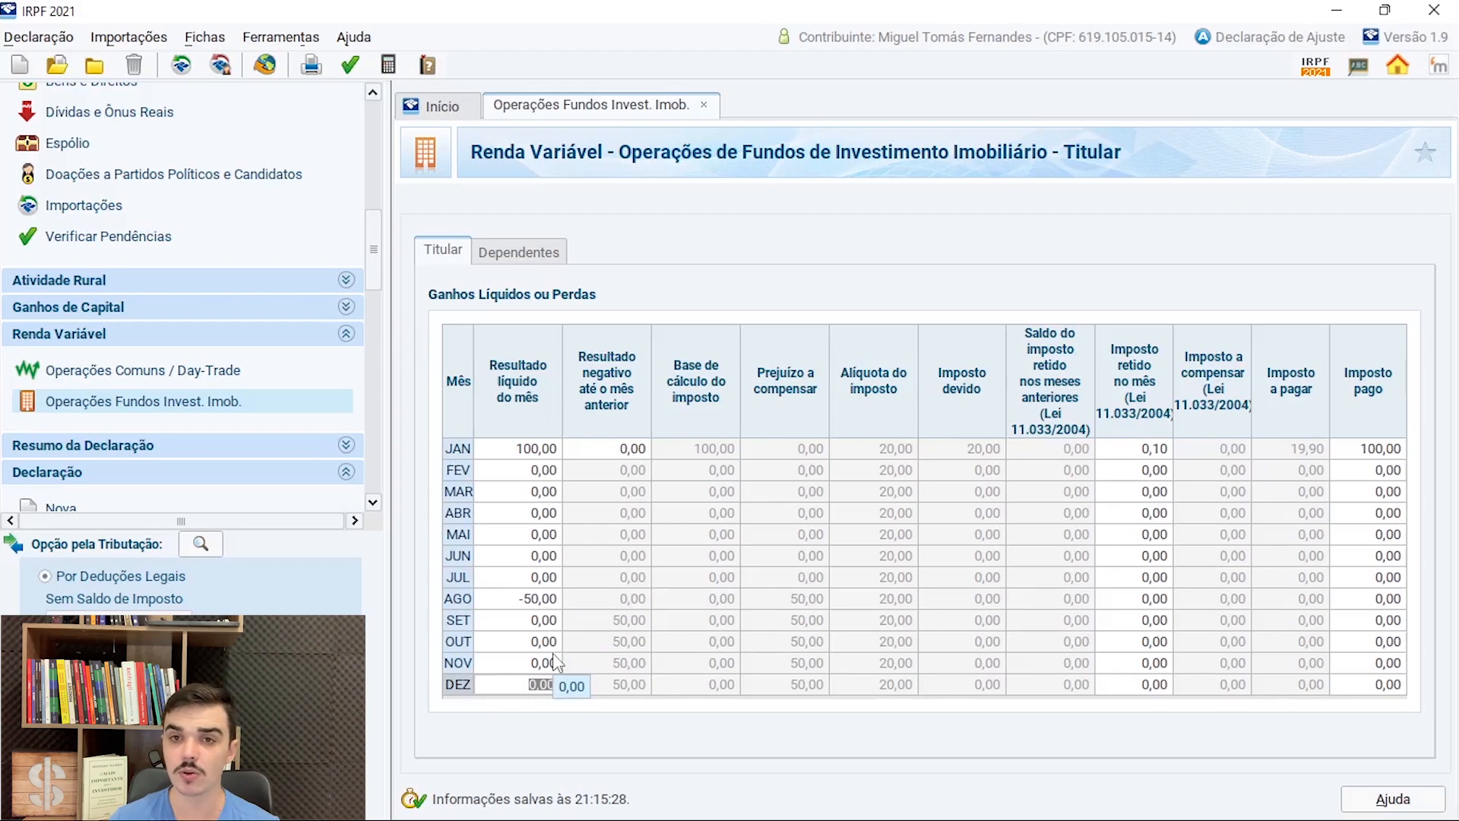
text(300)
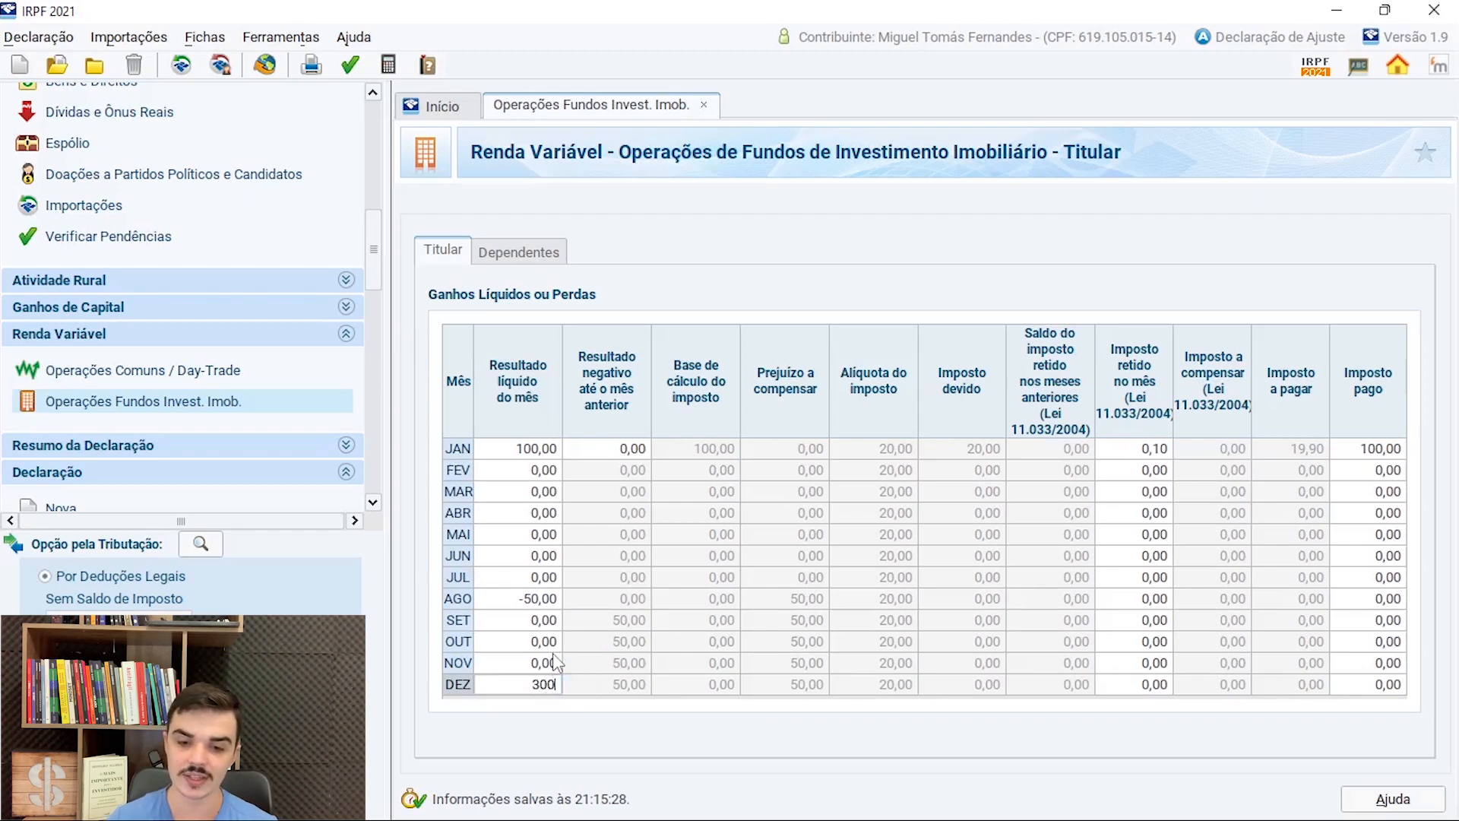
key(Tab)
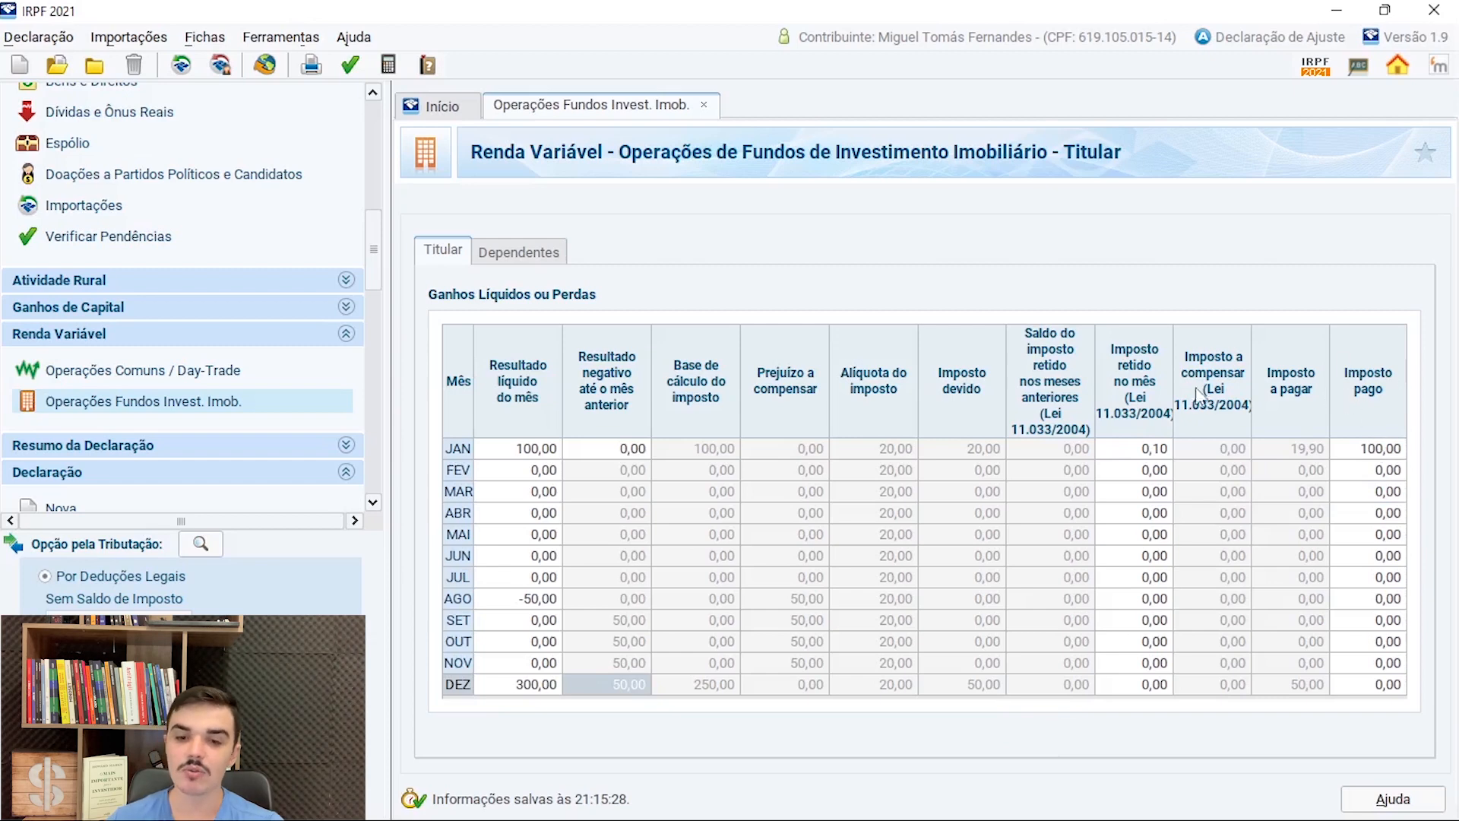
Correct January's tax paid to 20,00.
double_click(1384, 452)
text(20)
key(Return)
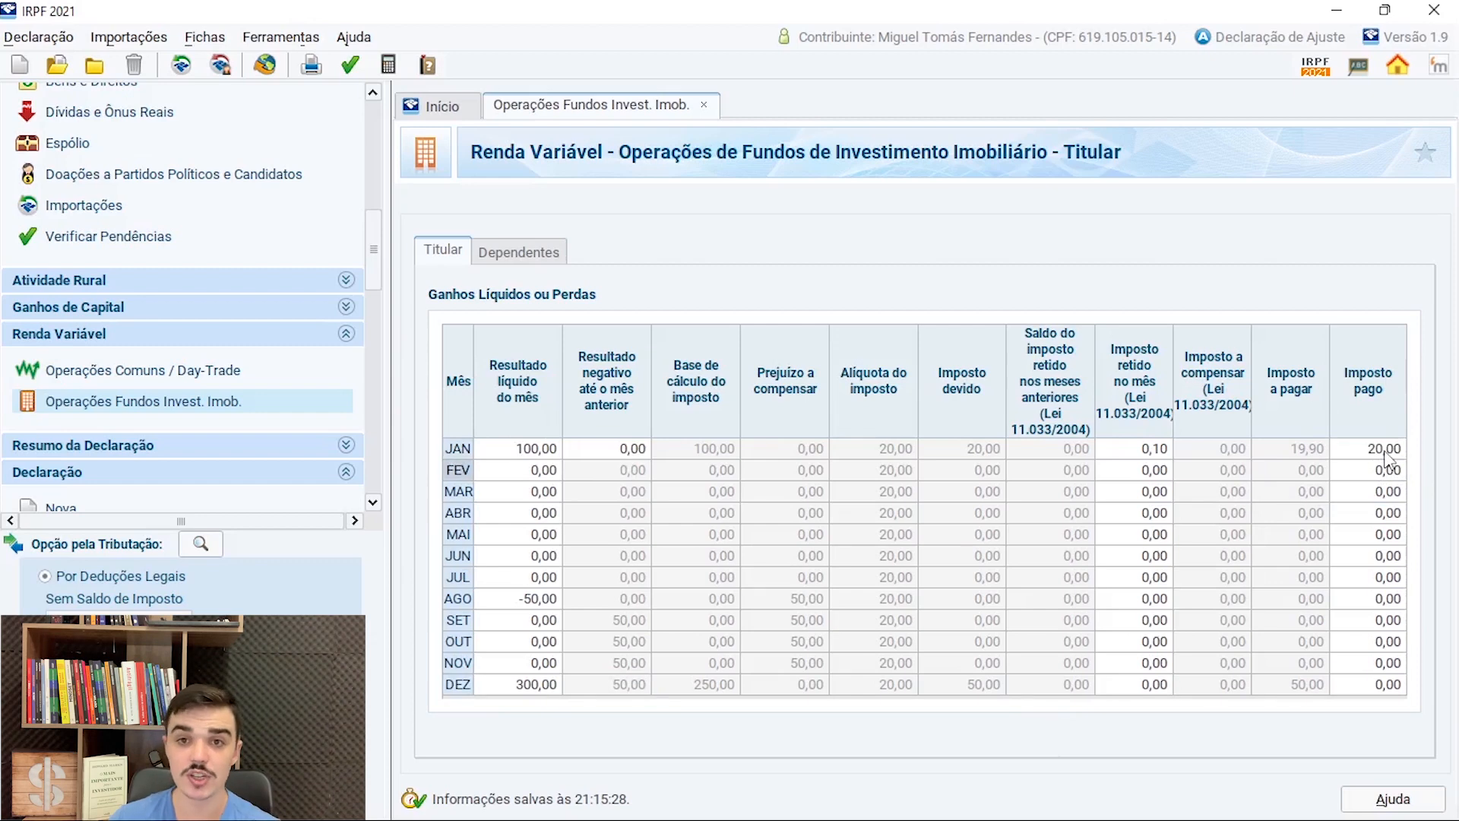
Set December's tax withheld in the month to 0,30 and its tax paid to 50,00.
click(978, 687)
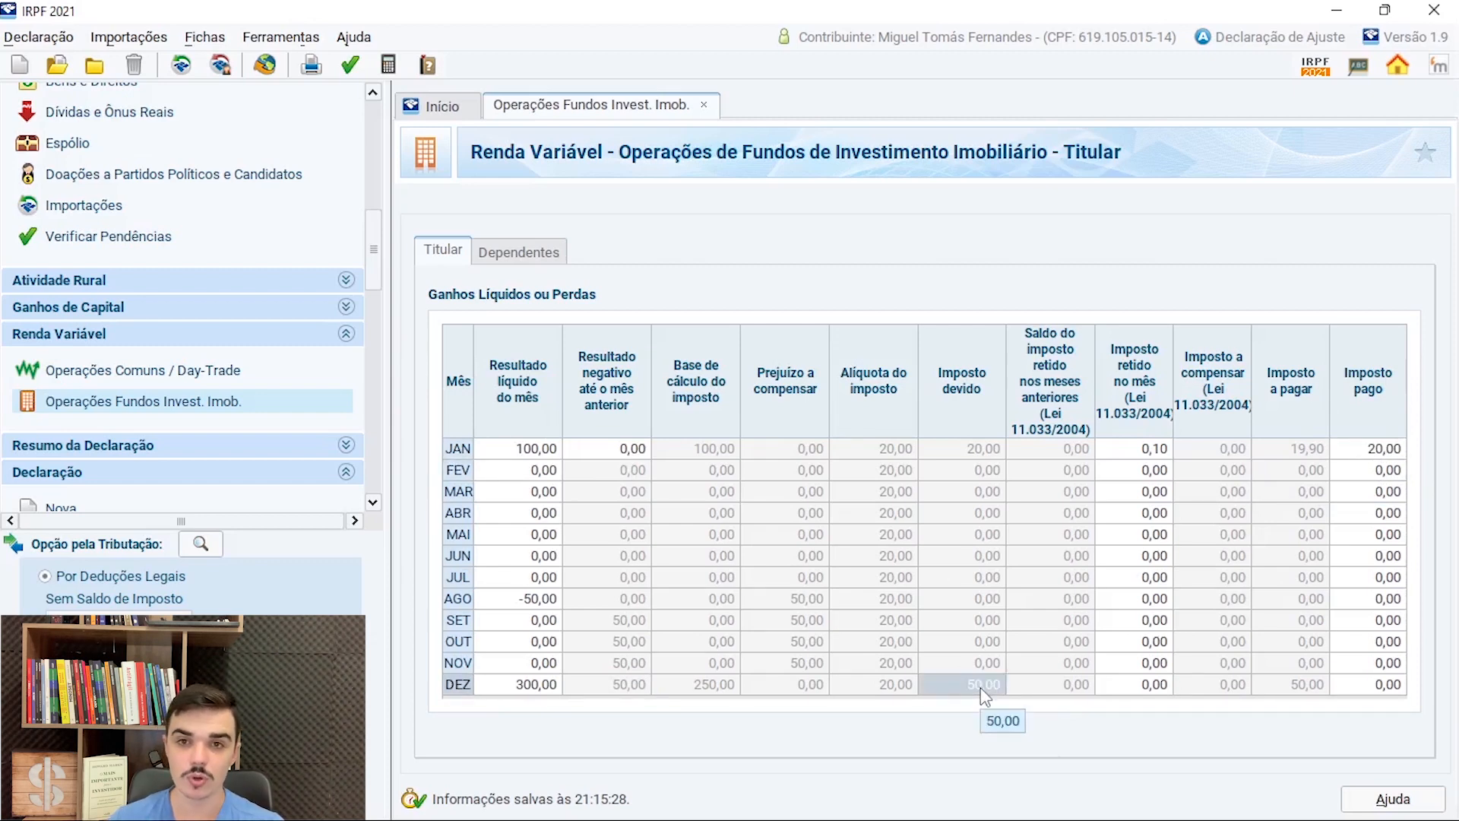
click(1168, 687)
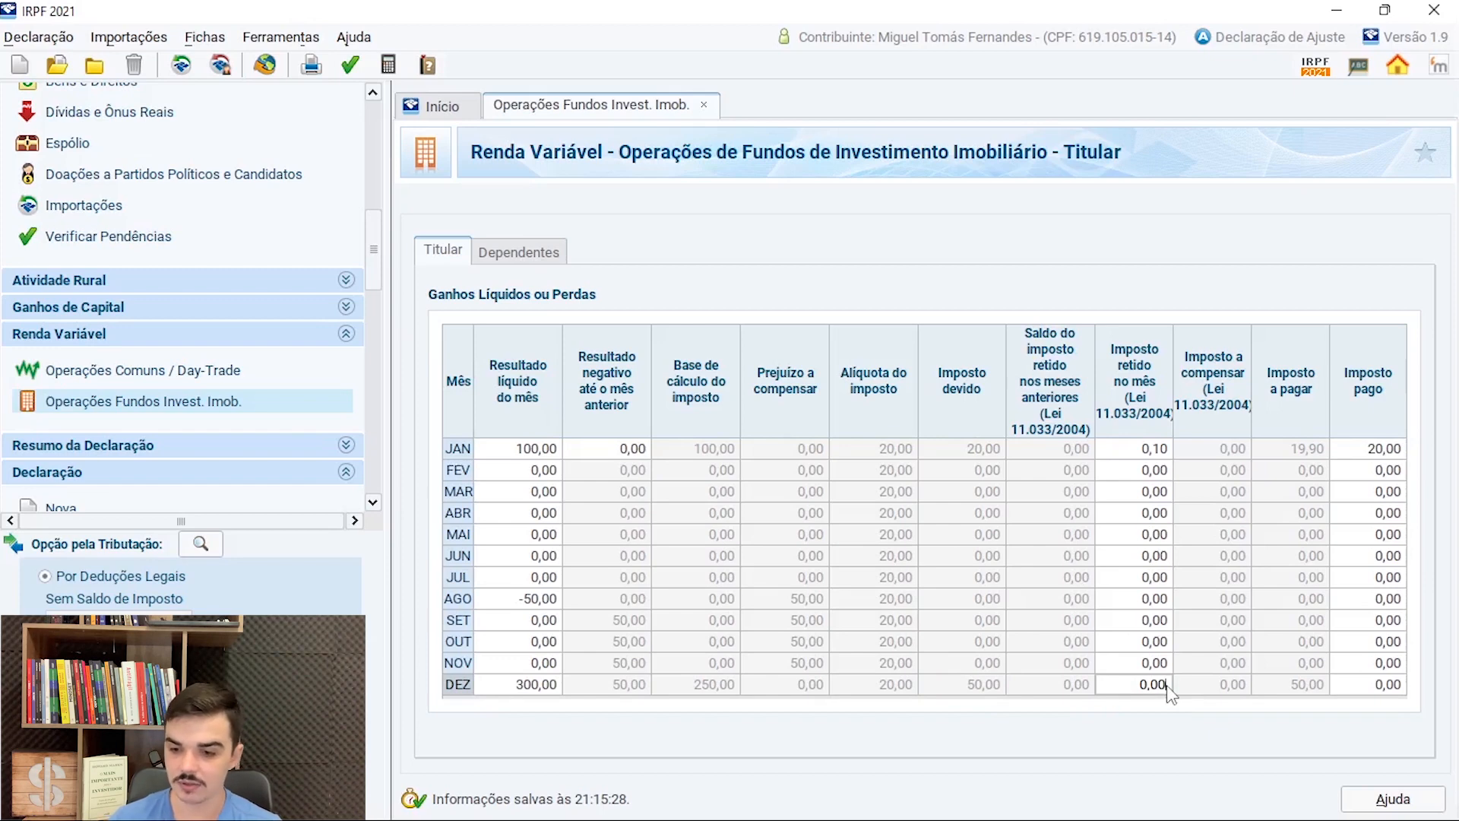
text(30)
click(1374, 684)
text(50)
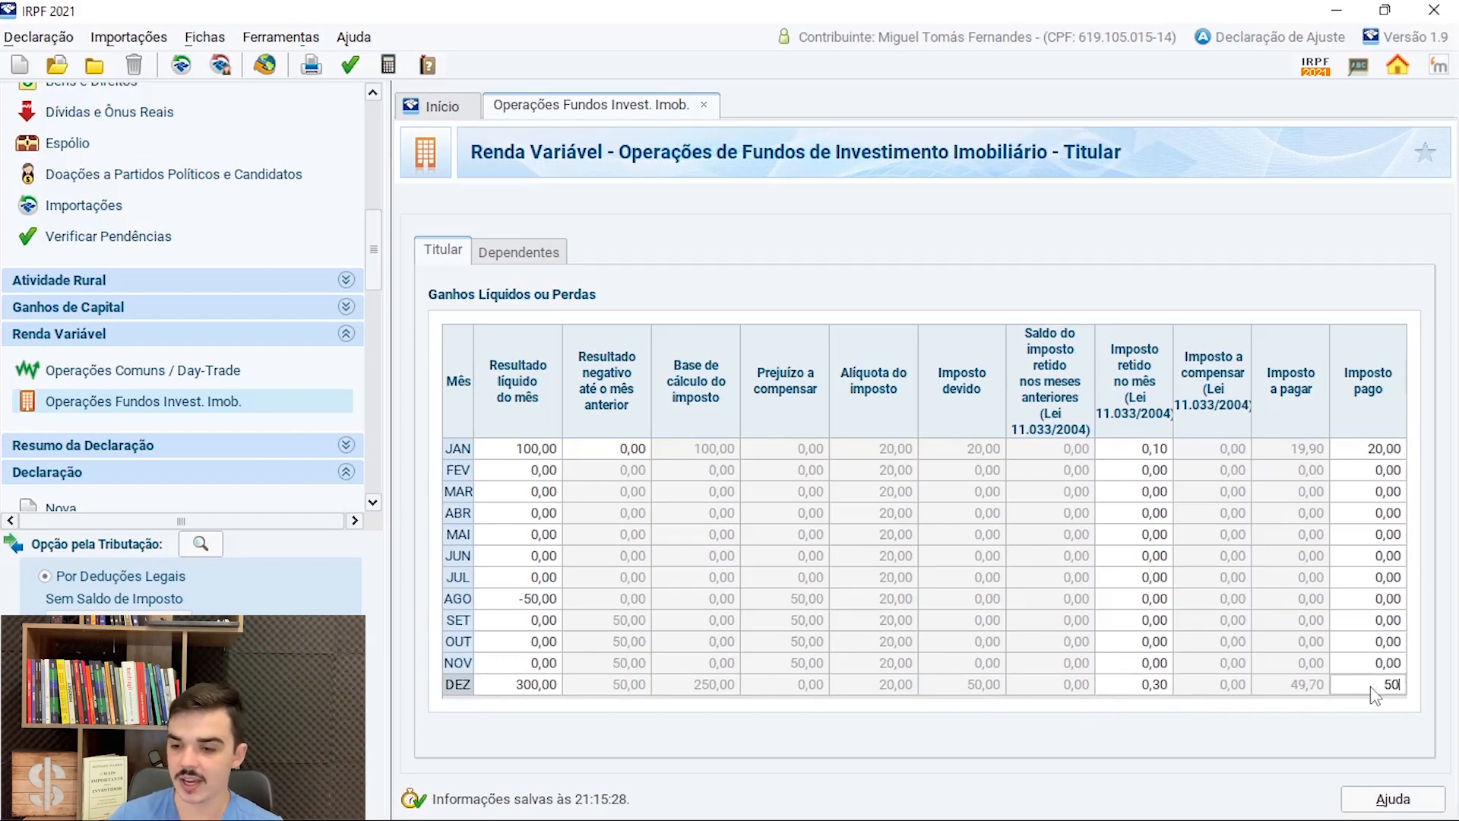
key(Up)
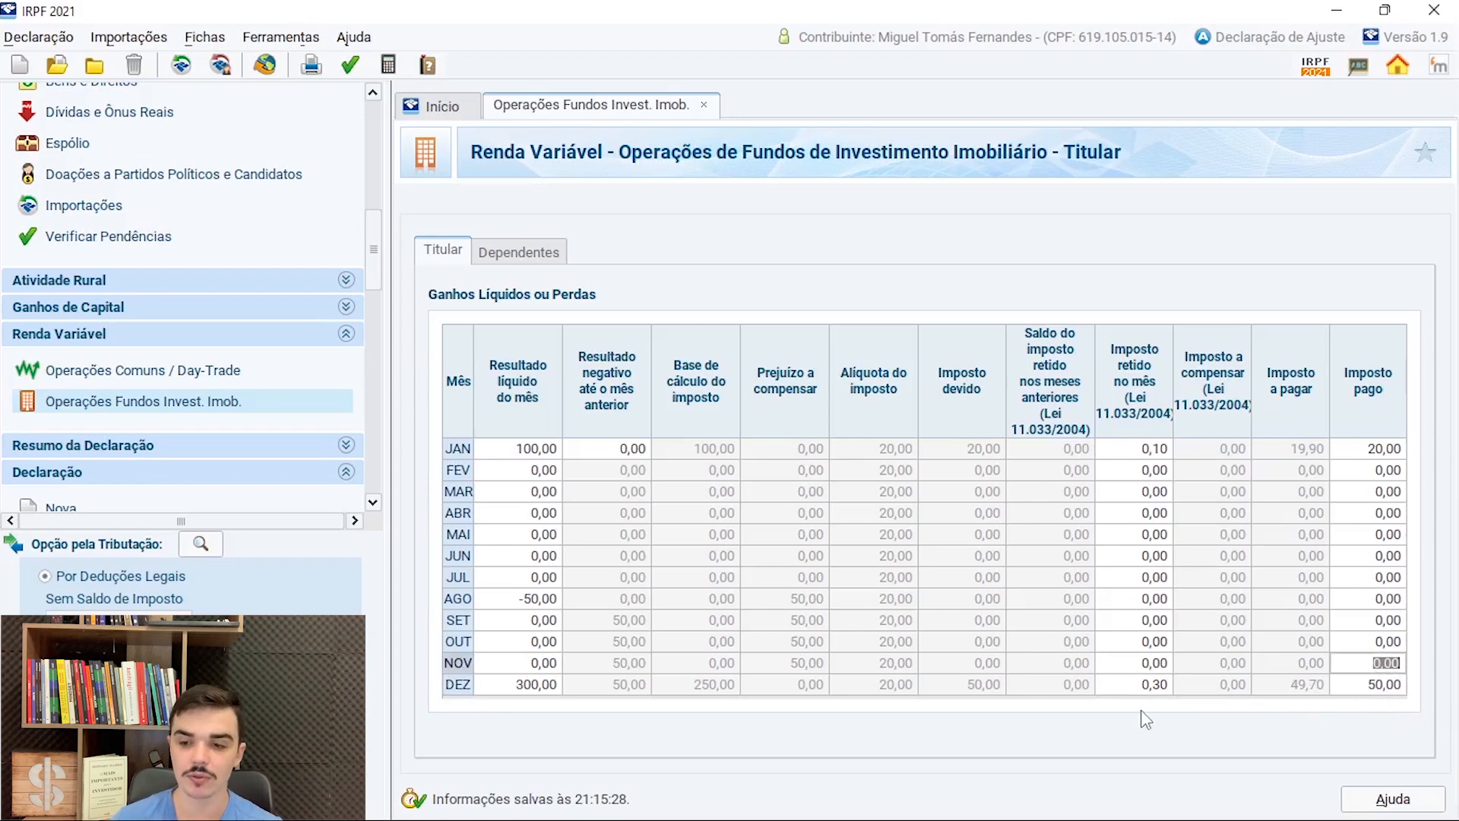
click(1317, 685)
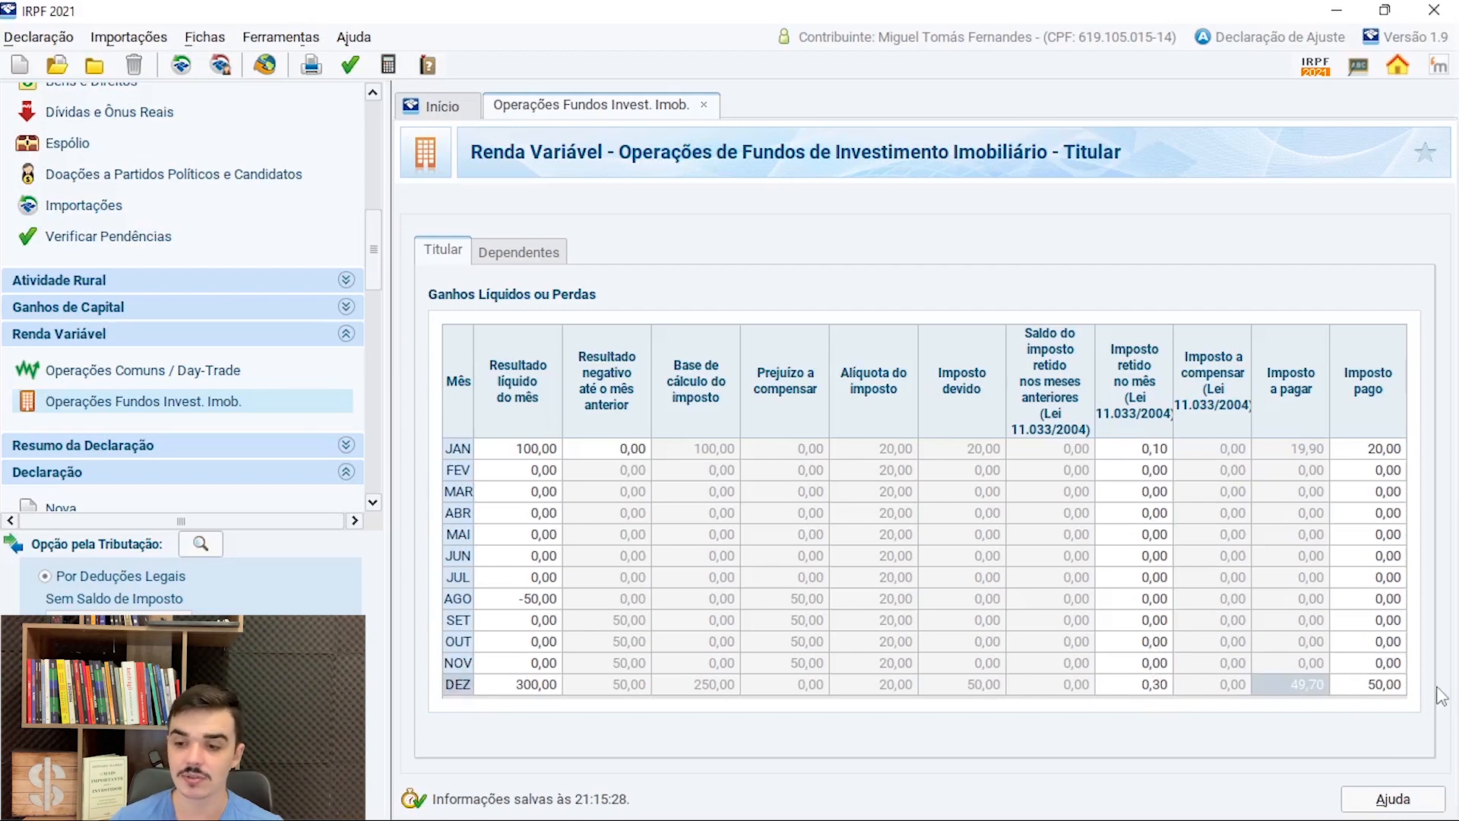
click(1403, 693)
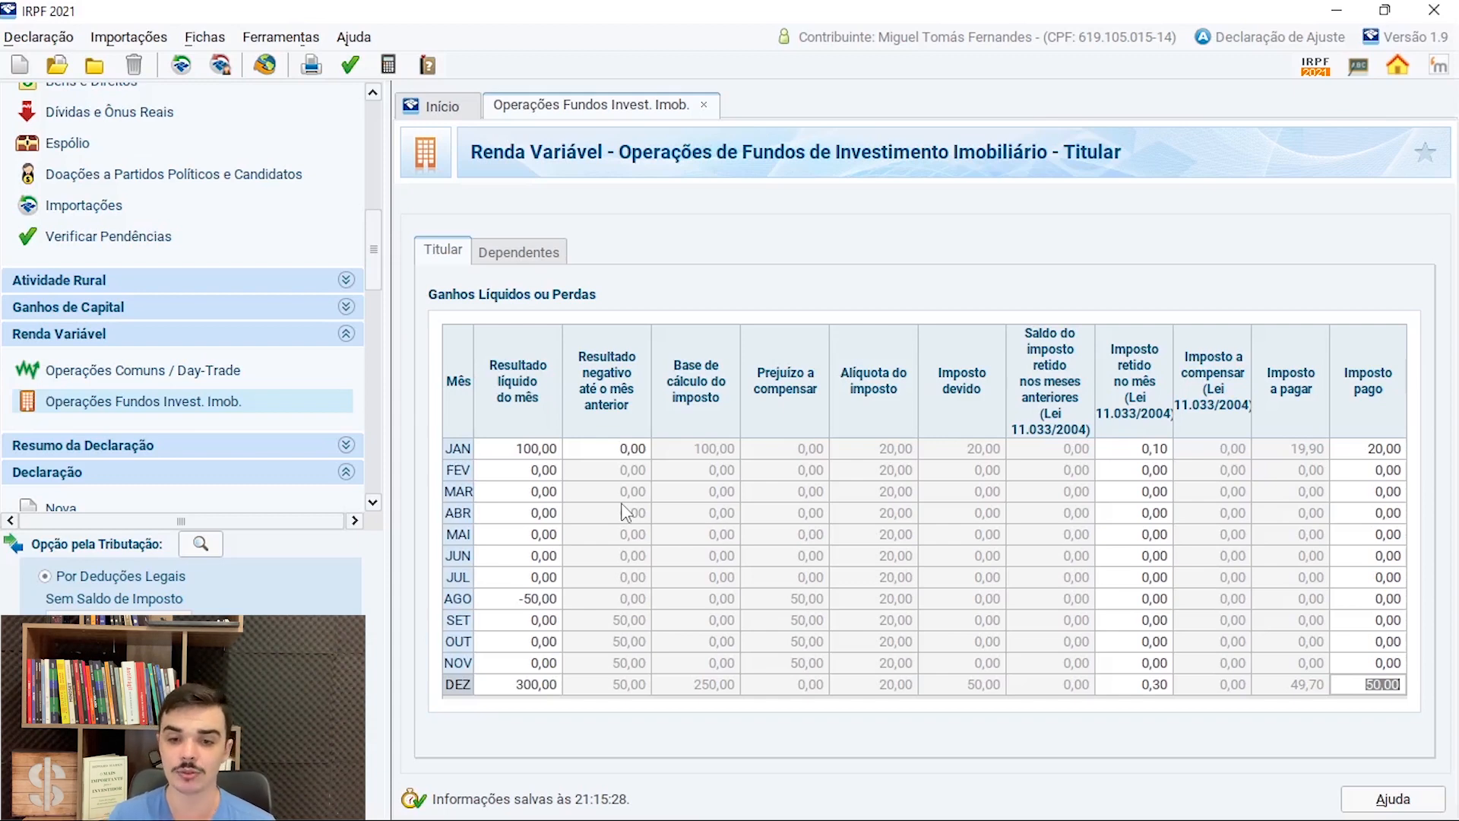
key(Tab)
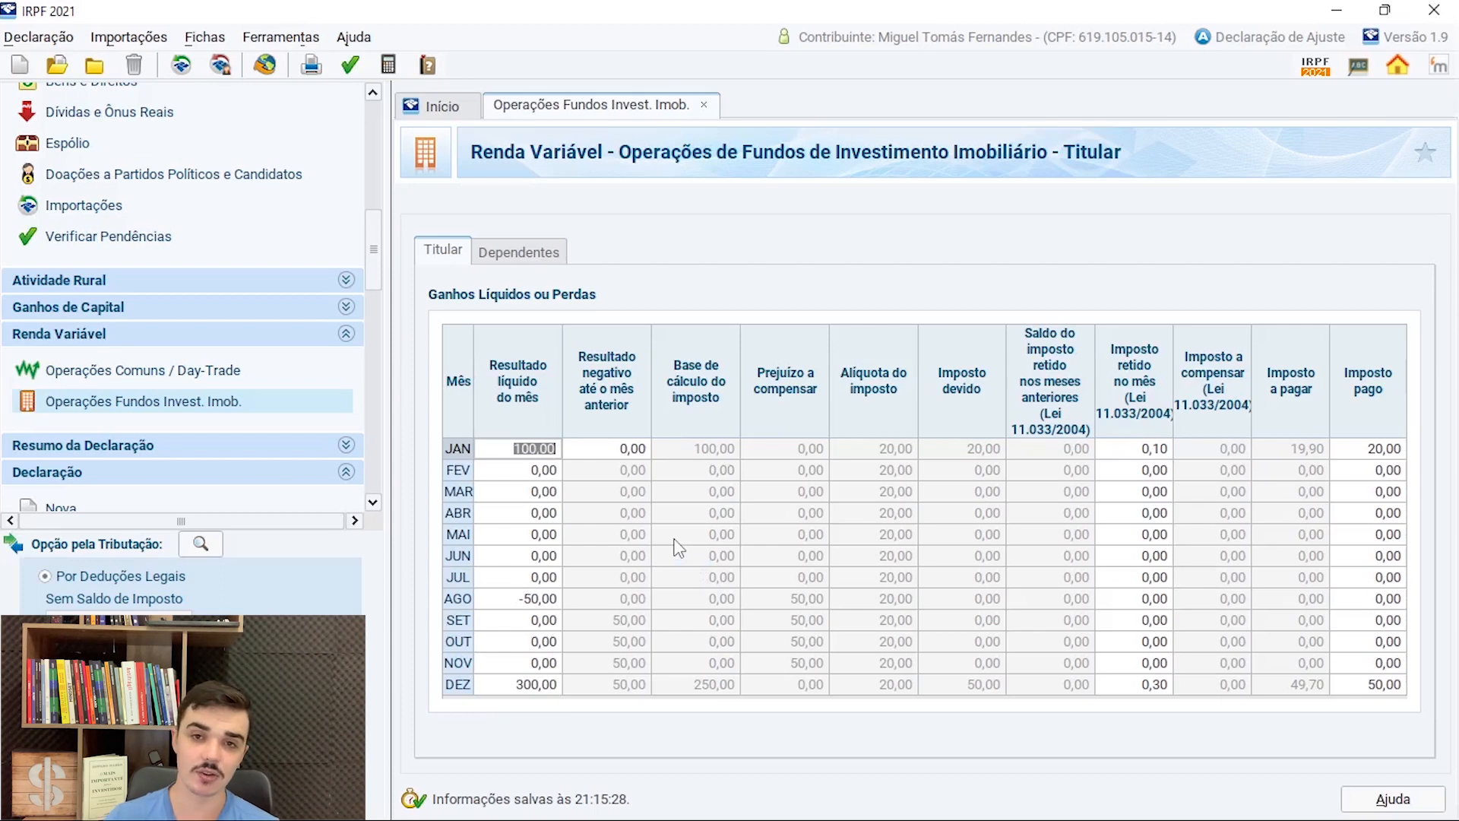